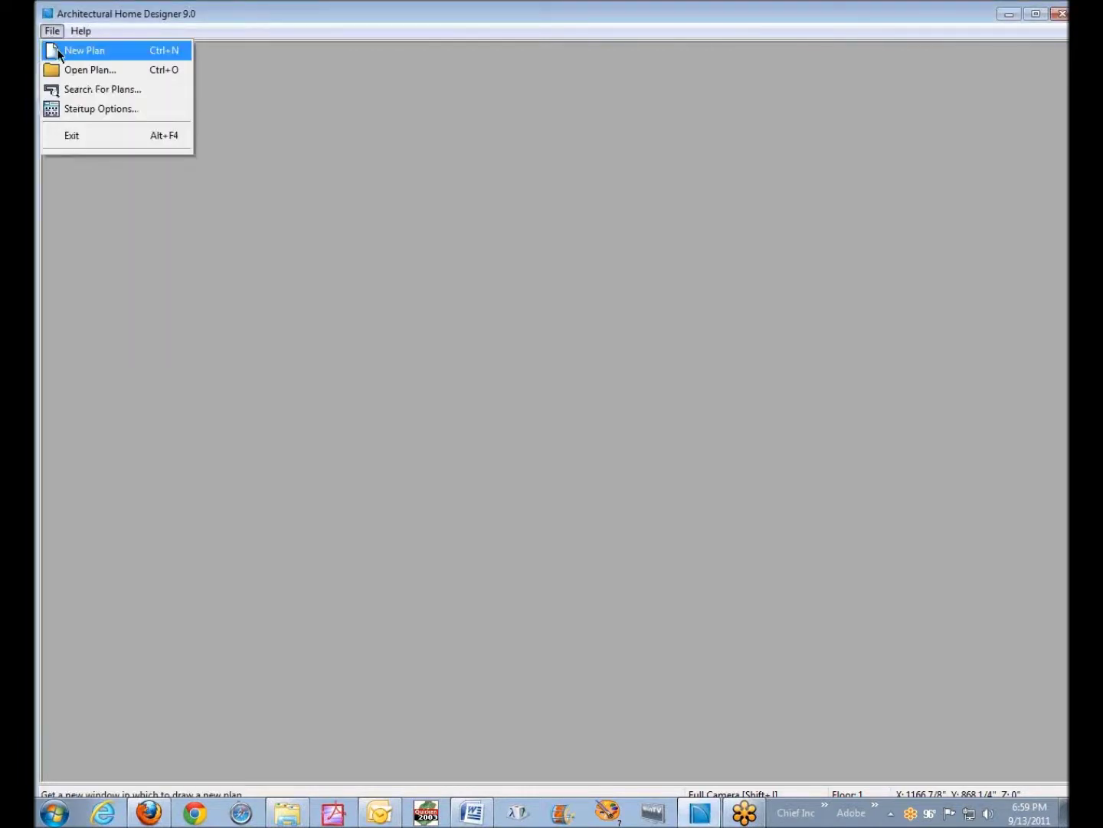
# Start a new empty plan and turn off Show Reference Grid in the Plan defaults.
pyautogui.click(59, 53)
pyautogui.click(267, 392)
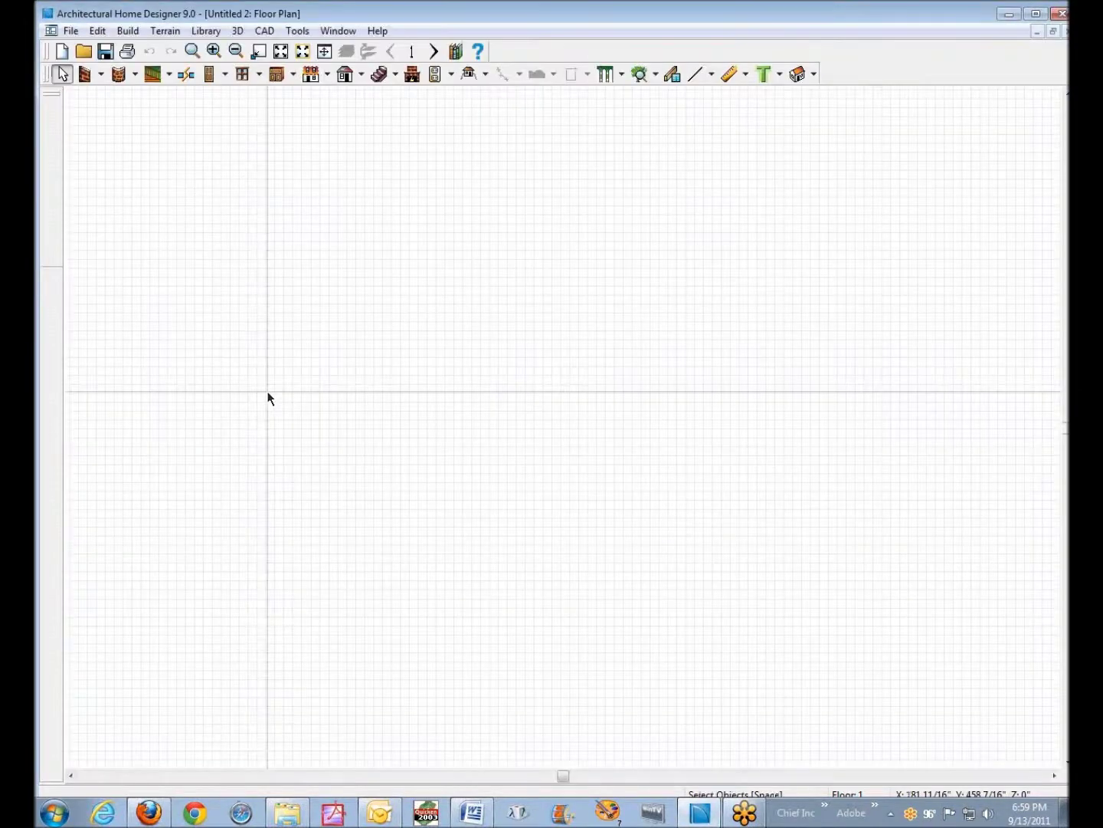
pyautogui.click(97, 31)
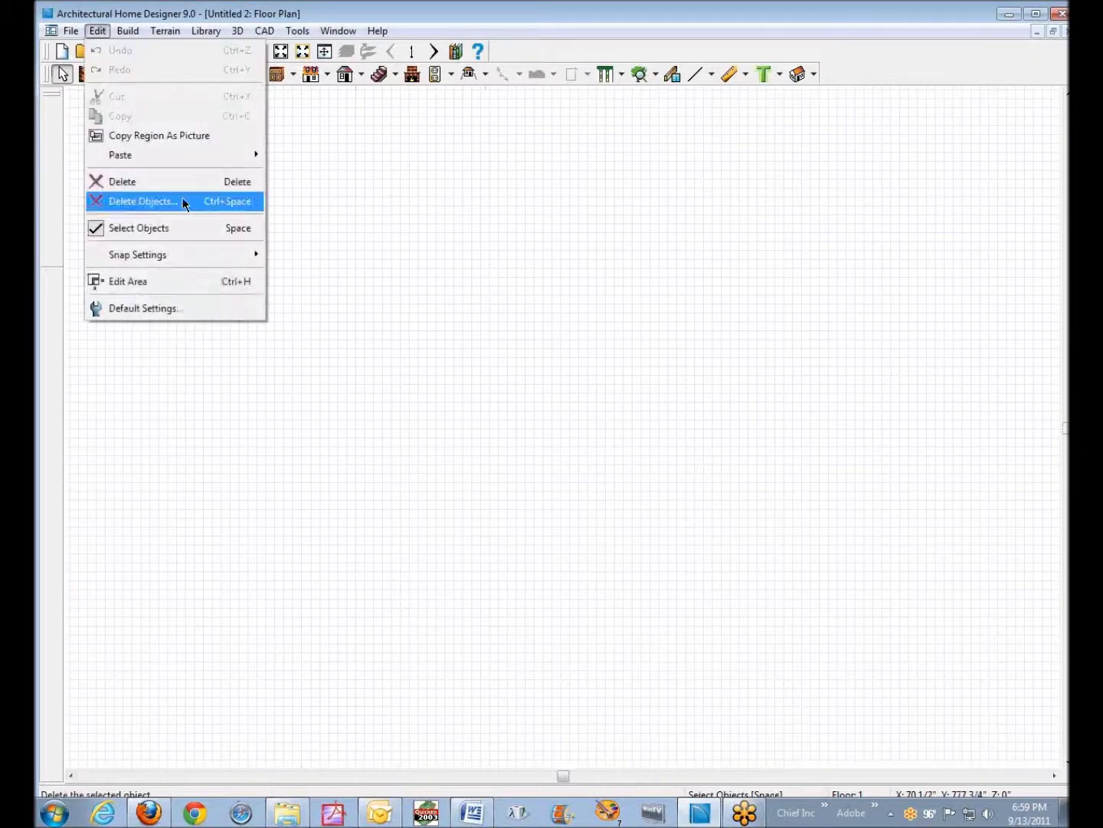
pyautogui.click(131, 307)
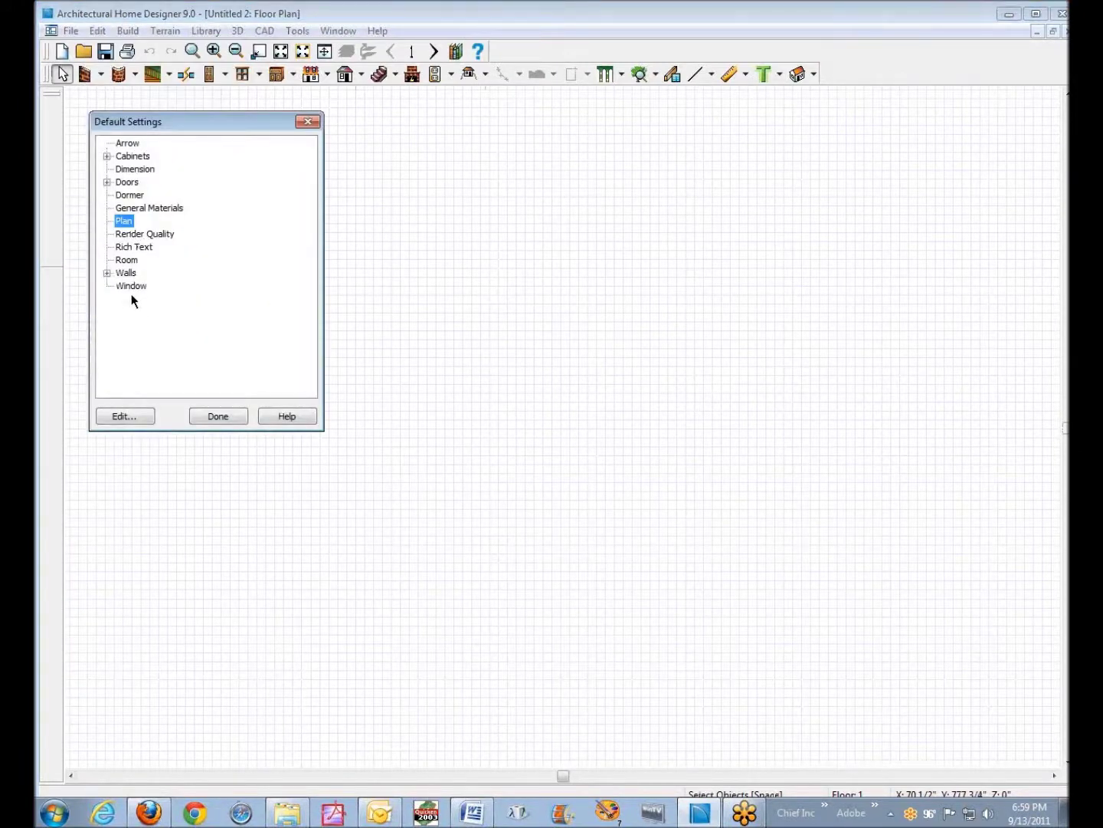
pyautogui.click(124, 416)
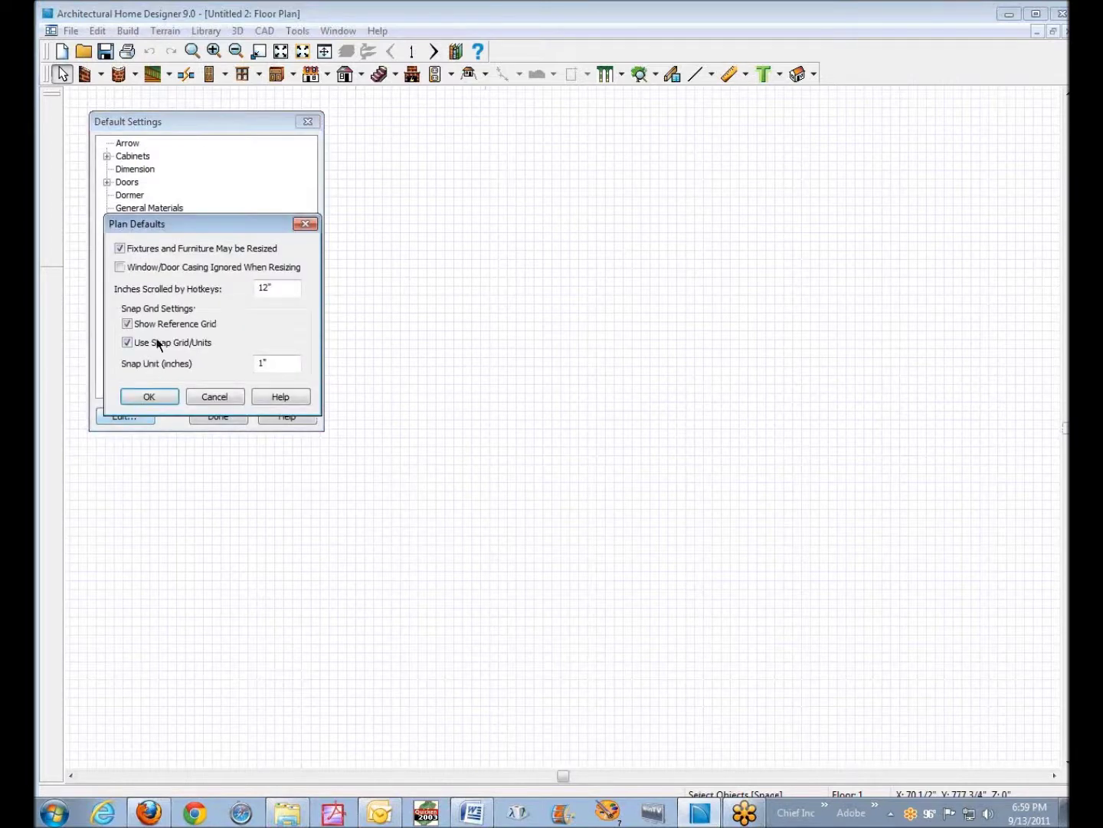
pyautogui.click(146, 324)
pyautogui.click(146, 396)
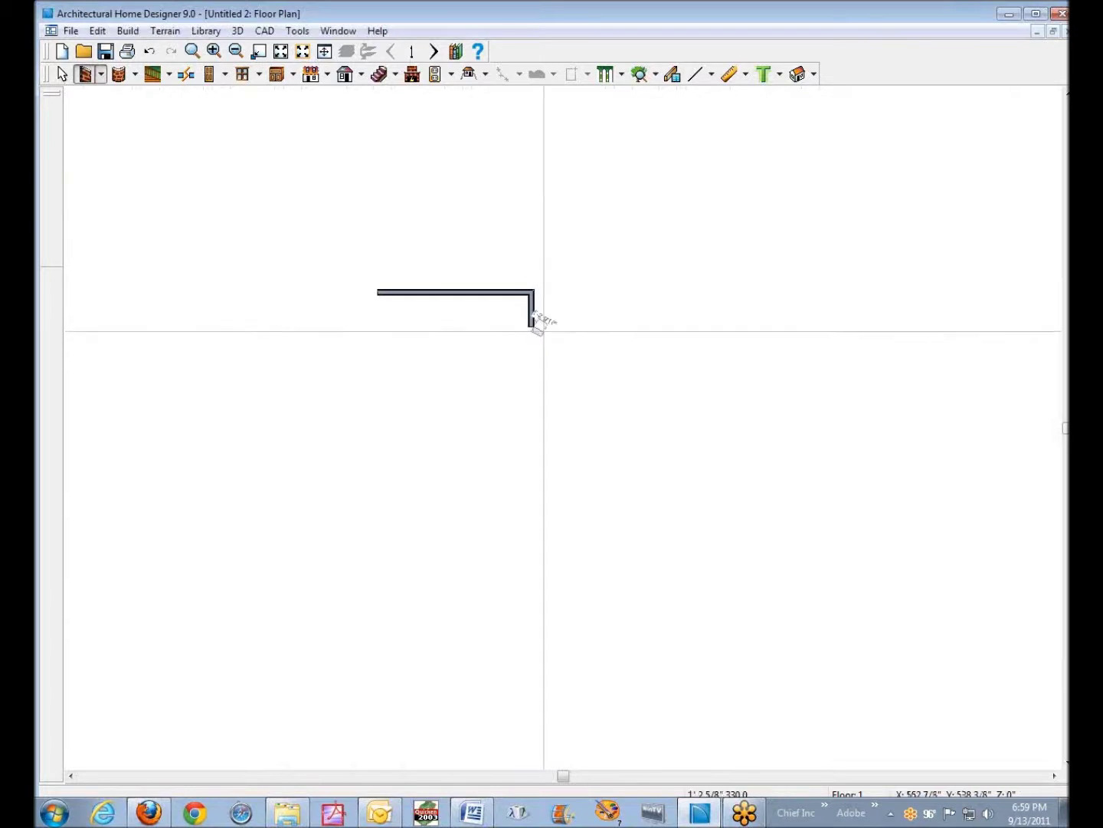
# Bring up the new wall's options, then show the hip-roofed walled outline in a 3D overview.
pyautogui.rightClick(536, 328)
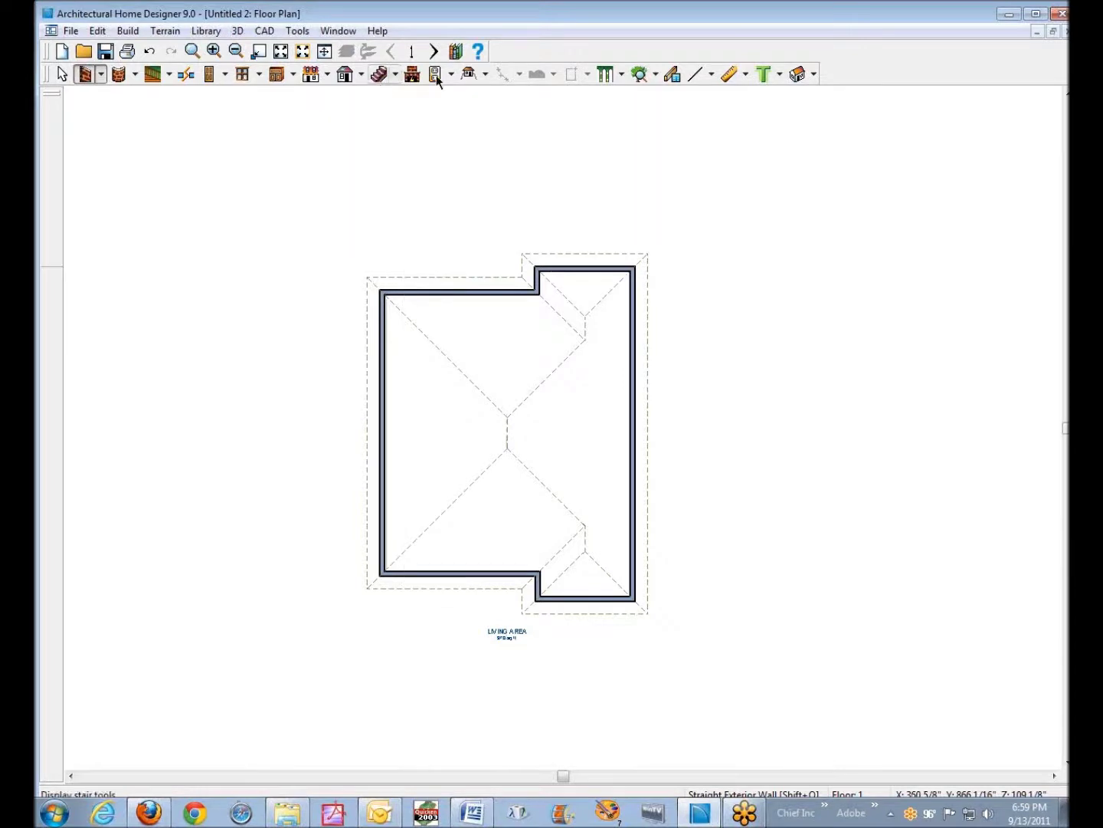
pyautogui.click(796, 74)
pyautogui.moveTo(536, 490); pyautogui.dragTo(649, 406)
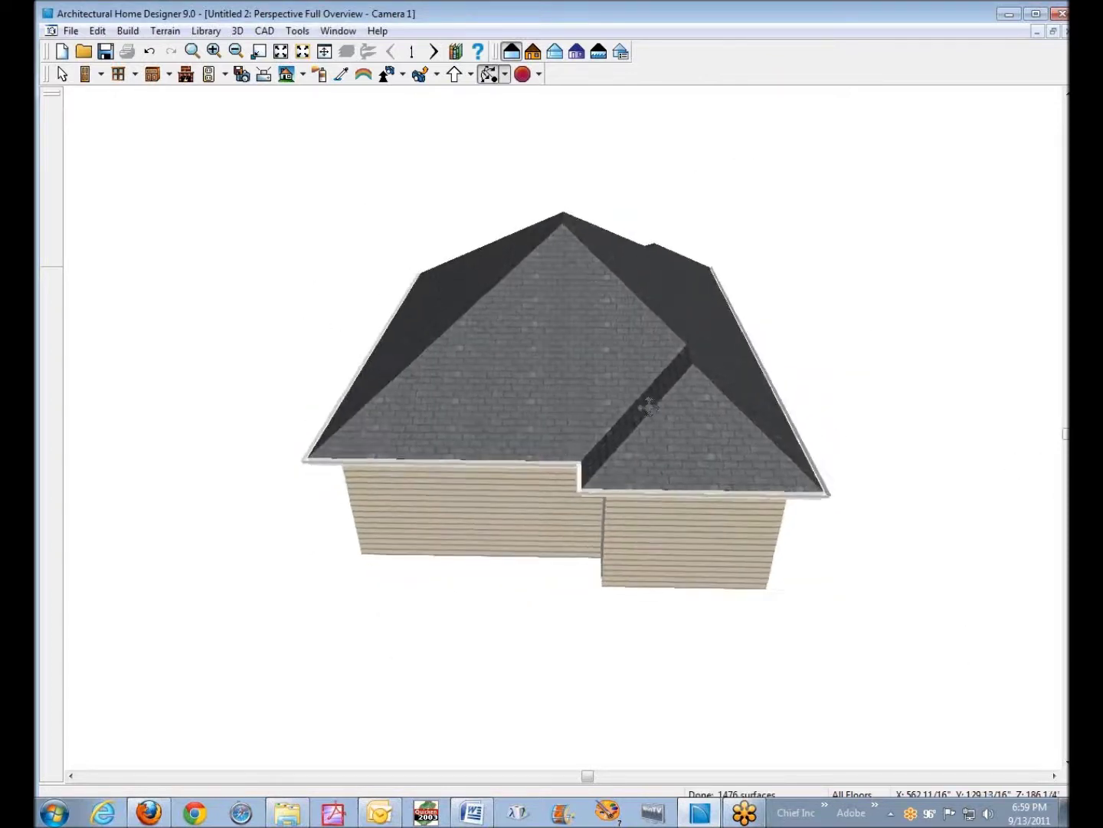
pyautogui.click(1061, 31)
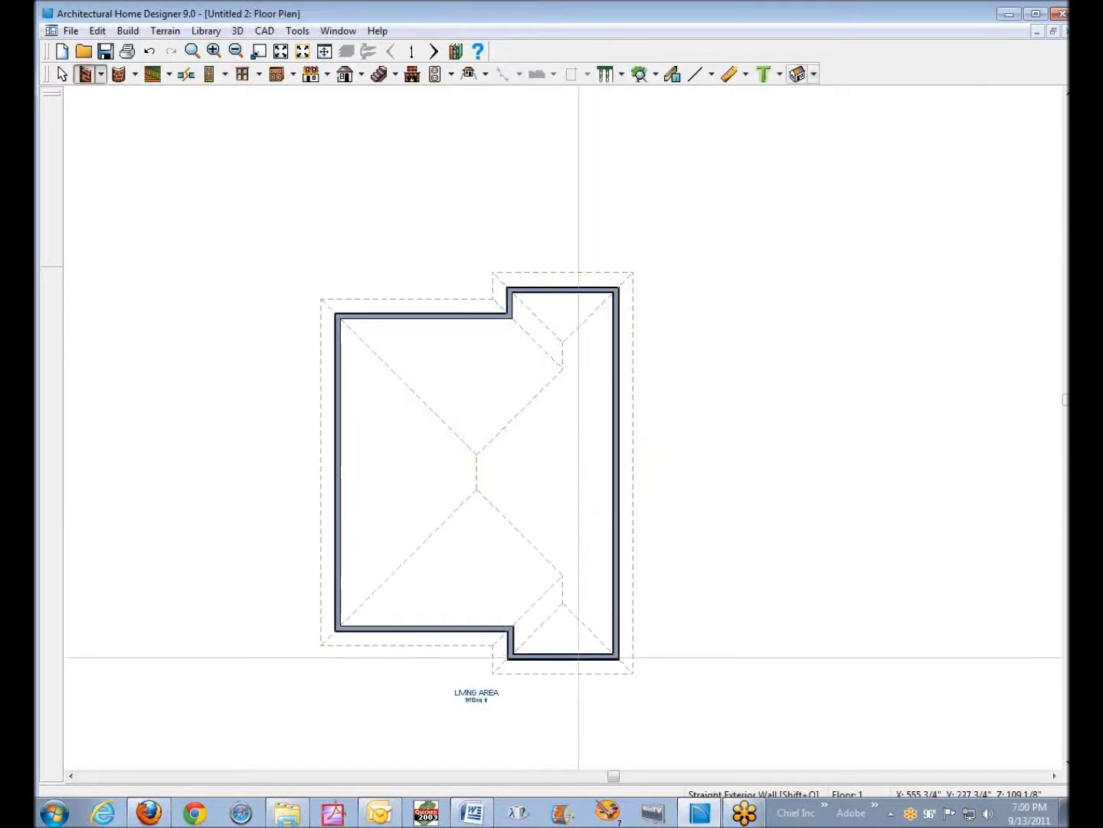
pyautogui.scroll(4, 574, 650)
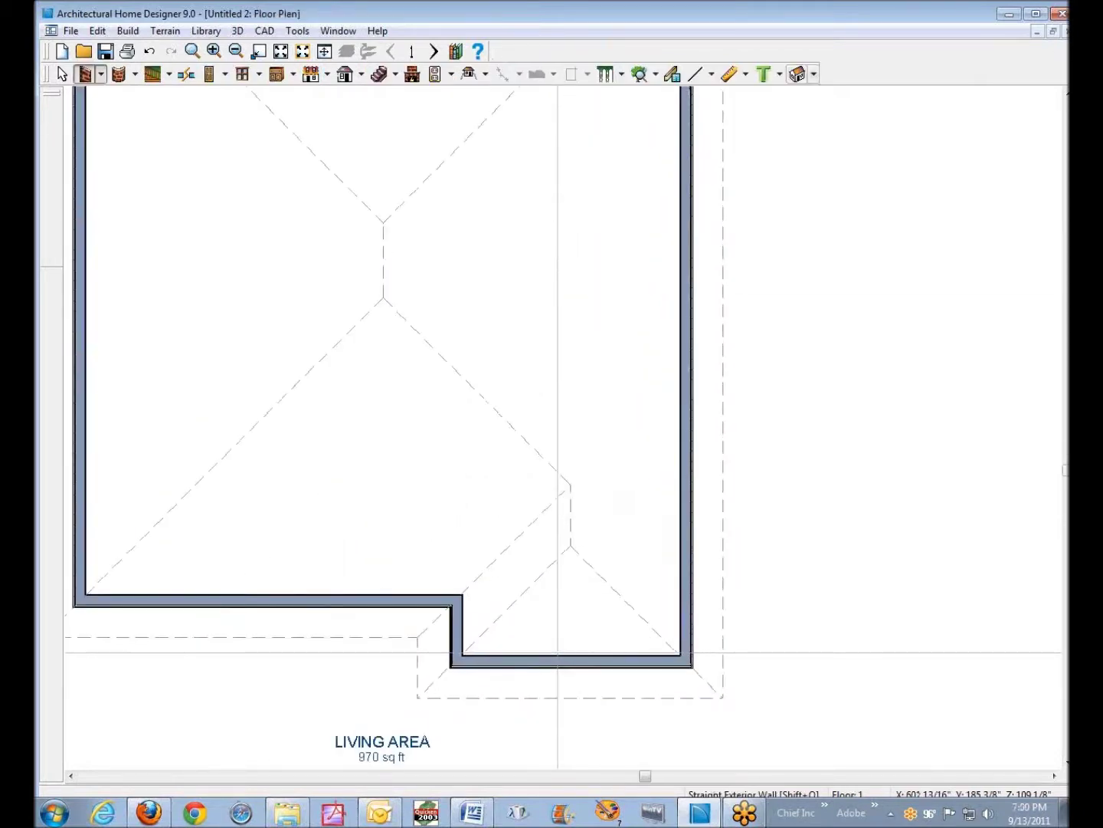
pyautogui.rightClick(555, 657)
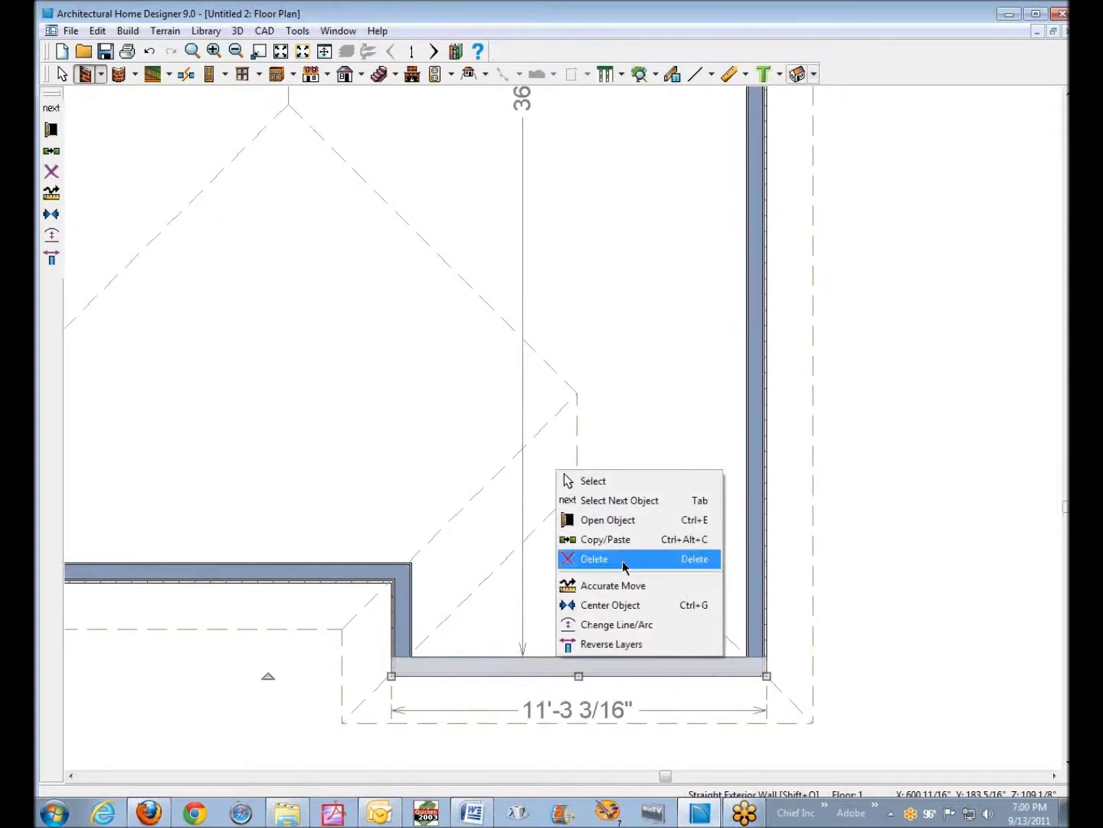
# Make the bump-out's bottom wall a Full Gable Wall on its Roof settings.
pyautogui.click(643, 527)
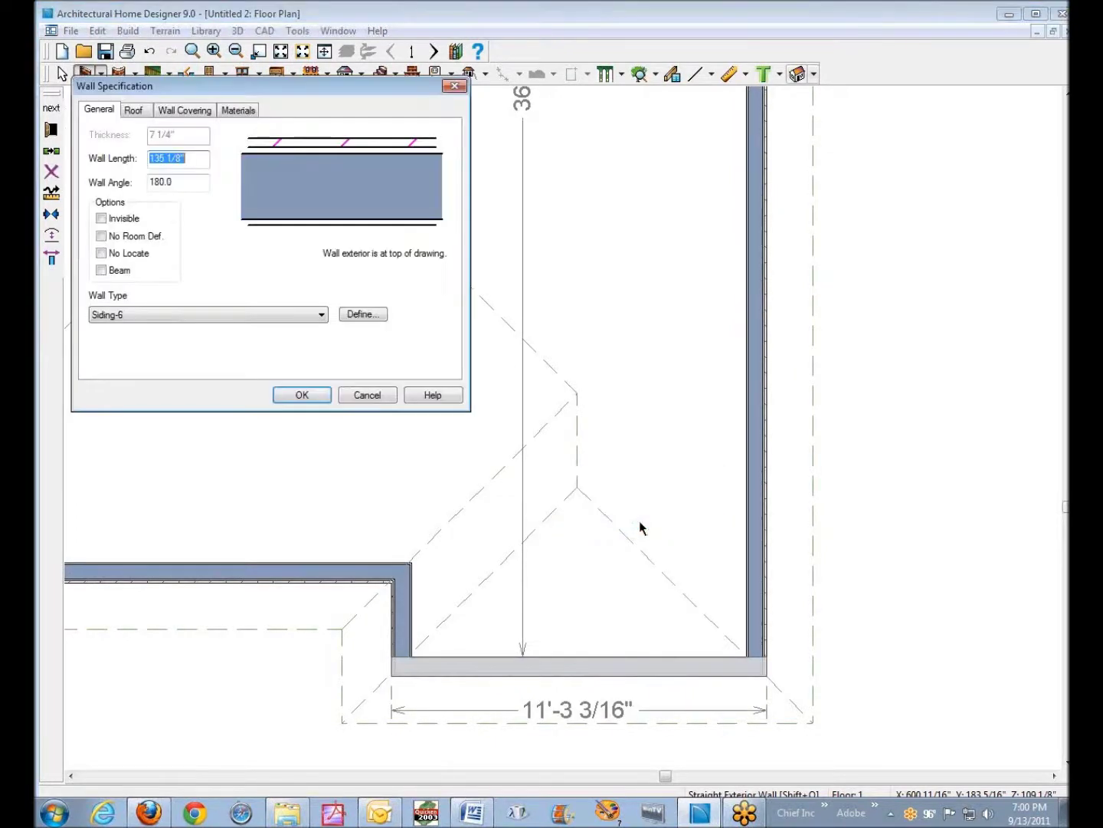
pyautogui.click(135, 112)
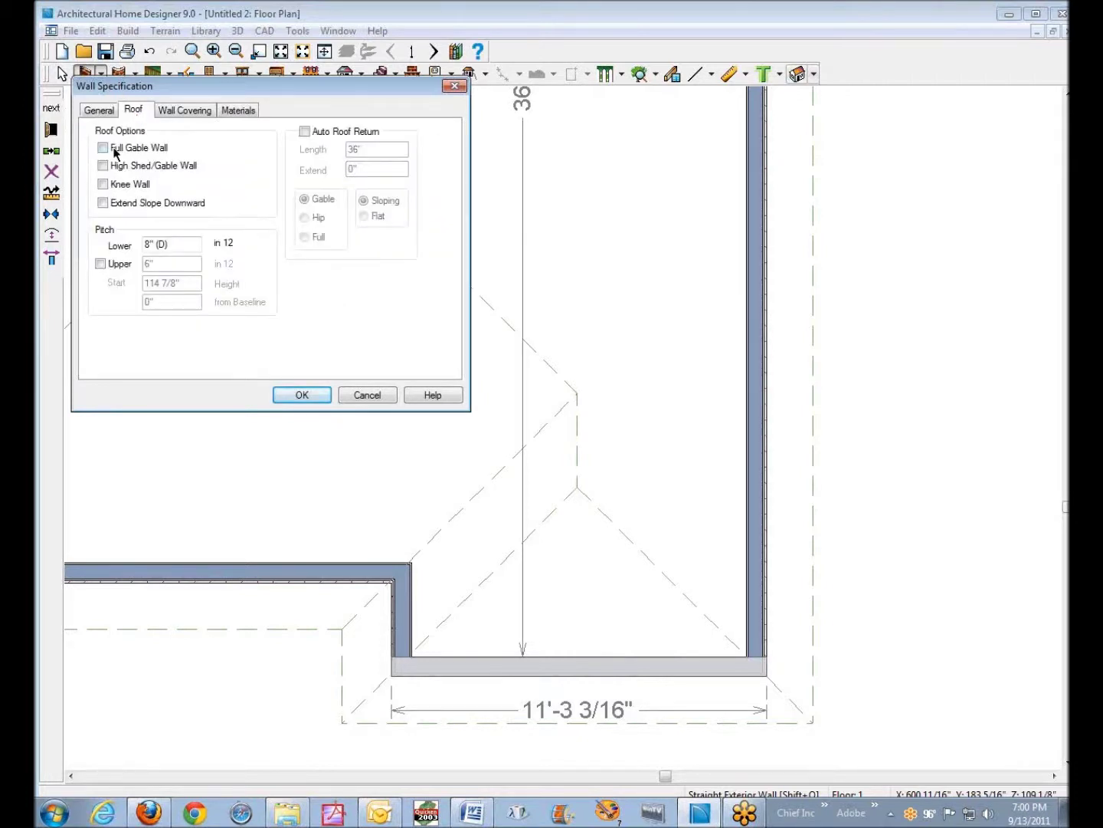
pyautogui.click(300, 396)
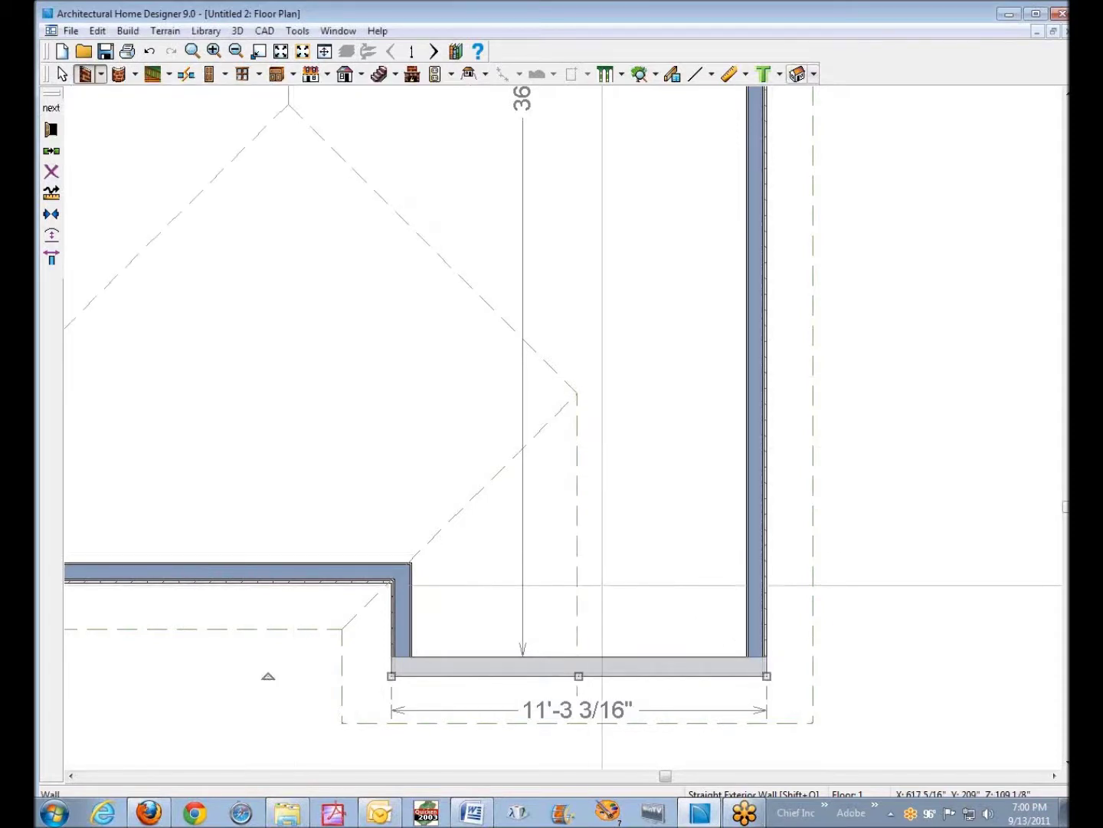
pyautogui.press('Escape')
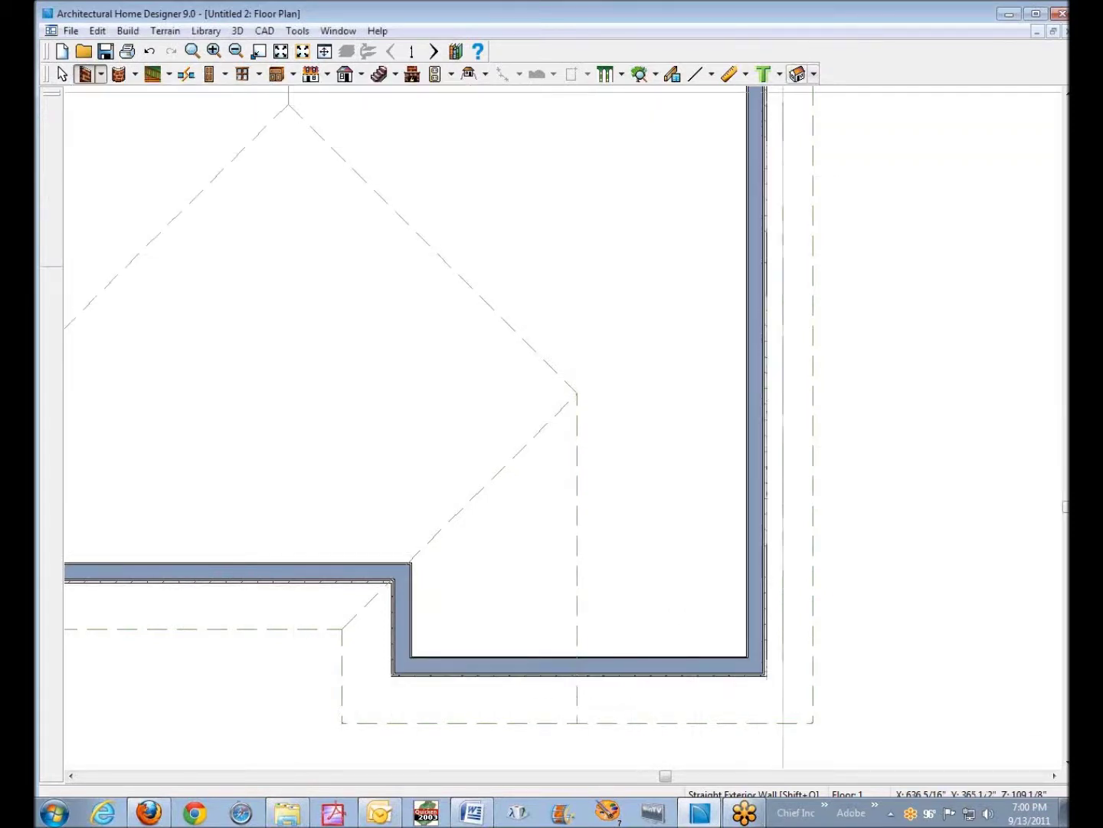
# Build a 3D full overview and tile it beside the floor plan.
pyautogui.click(797, 72)
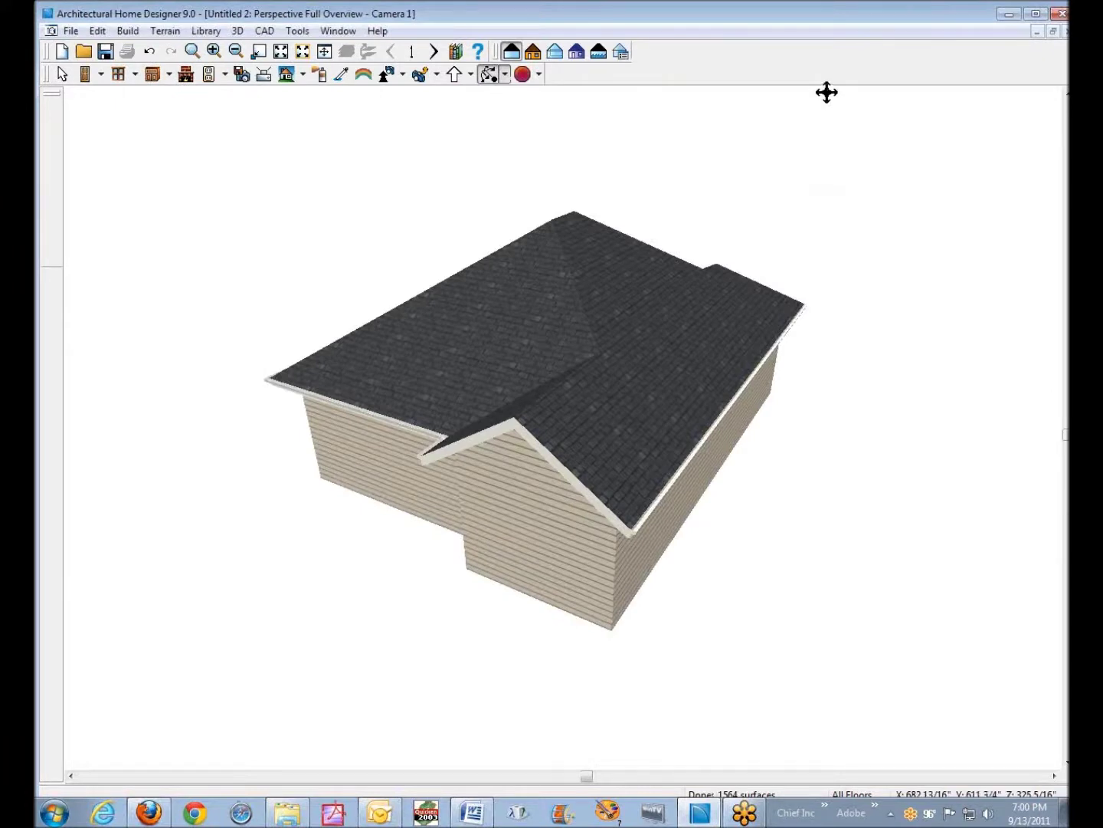
pyautogui.hotkey('alt', 'w')
pyautogui.press('v')
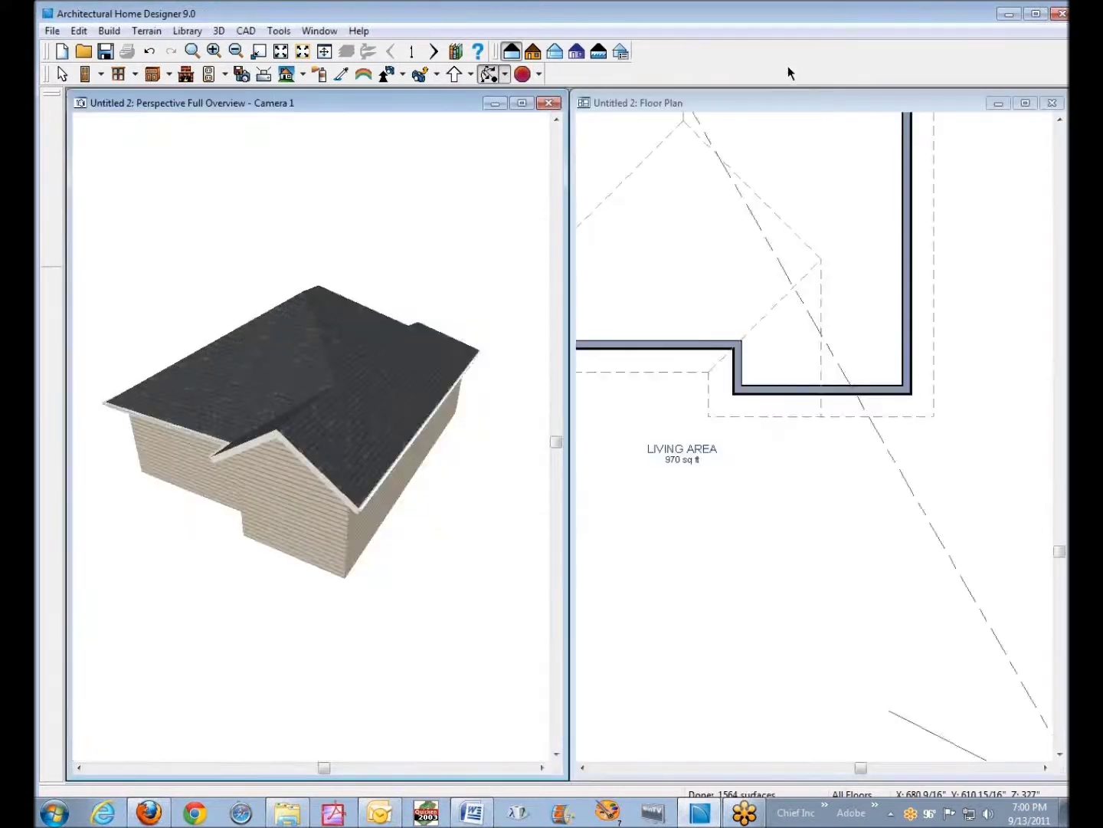
# Orbit the 3D house to face the bump-out, then return to the floor plan's bump-out upper wall.
pyautogui.moveTo(274, 434); pyautogui.dragTo(374, 444)
pyautogui.click(610, 443)
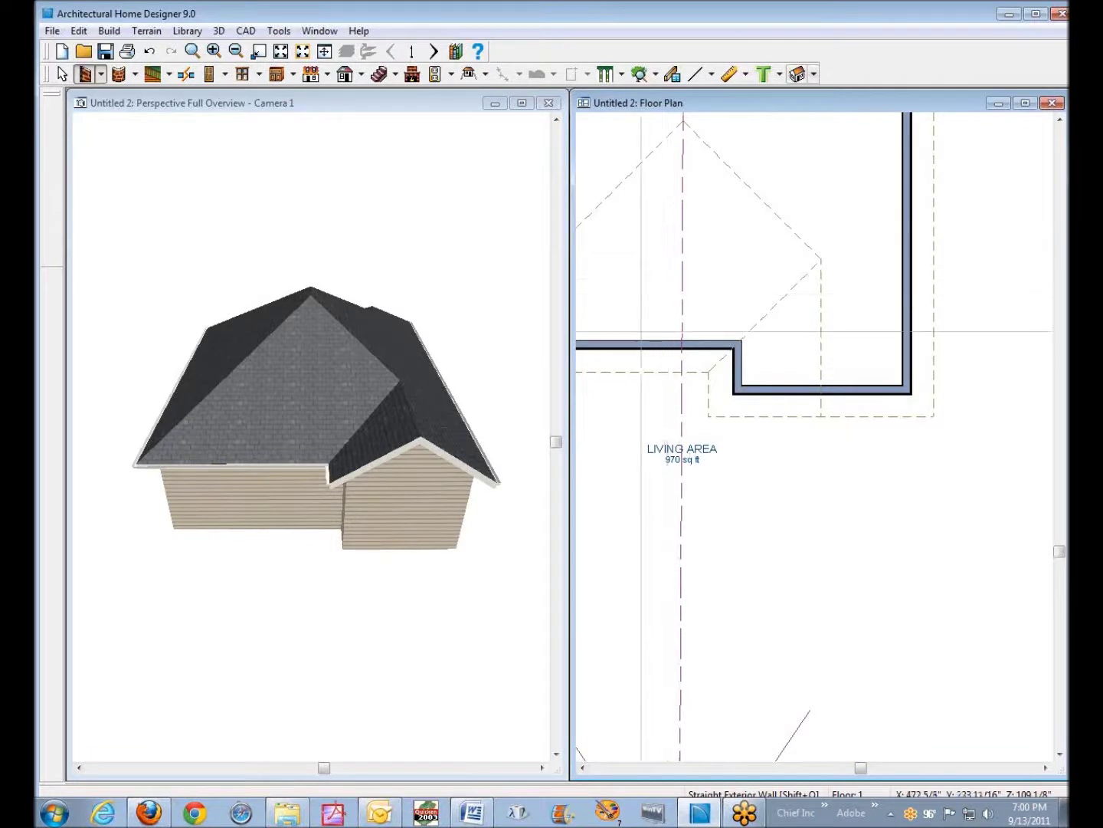
pyautogui.rightClick(633, 345)
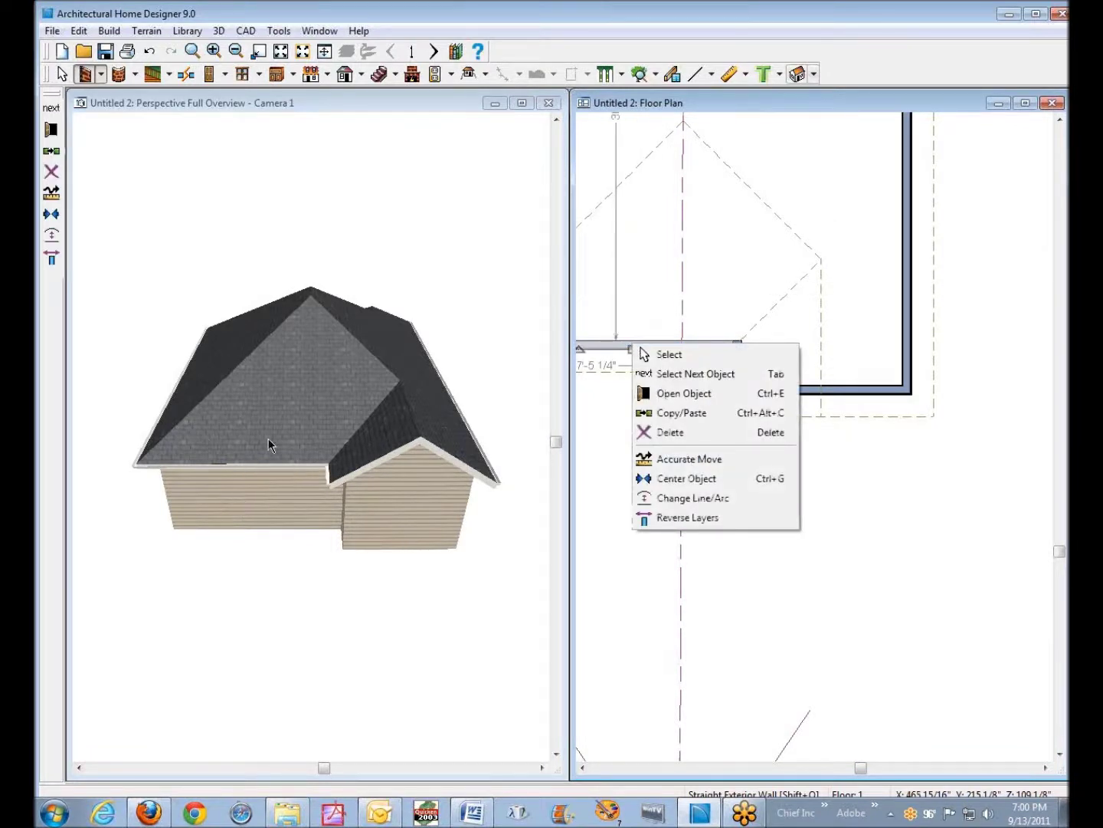
# Make the bump-out's upper wall a full gable wall.
pyautogui.click(661, 393)
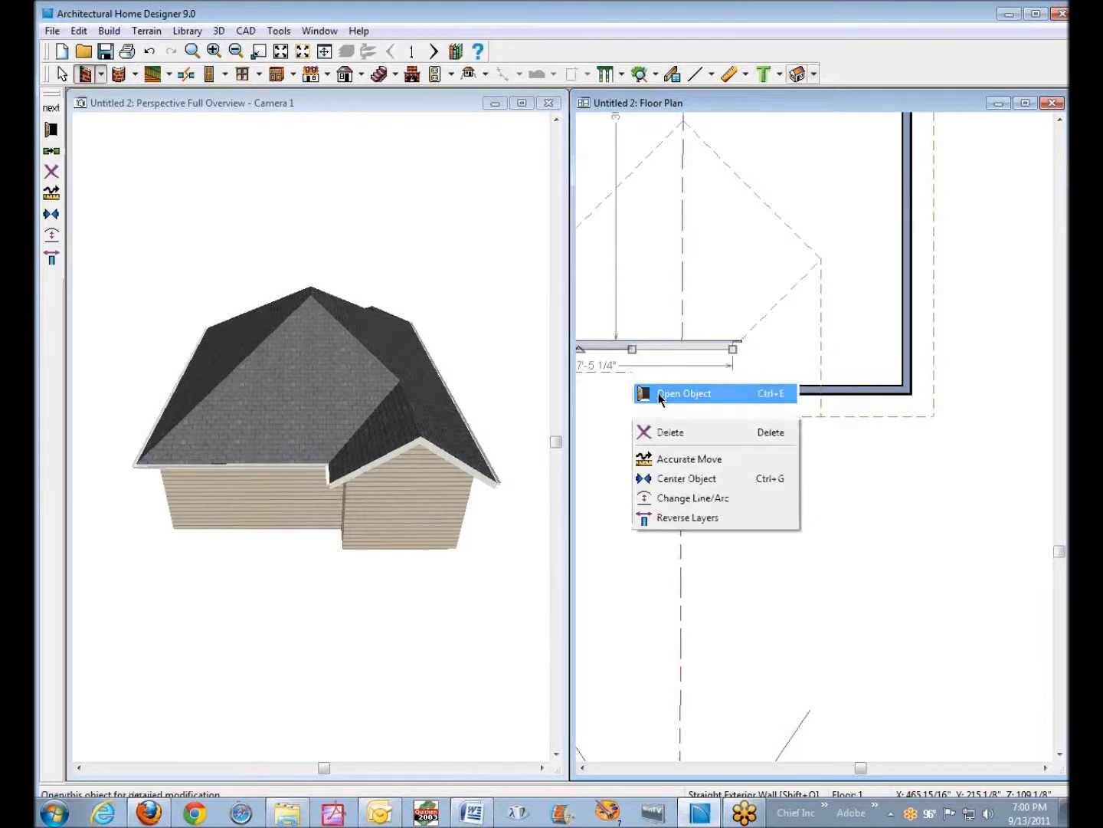
pyautogui.click(645, 136)
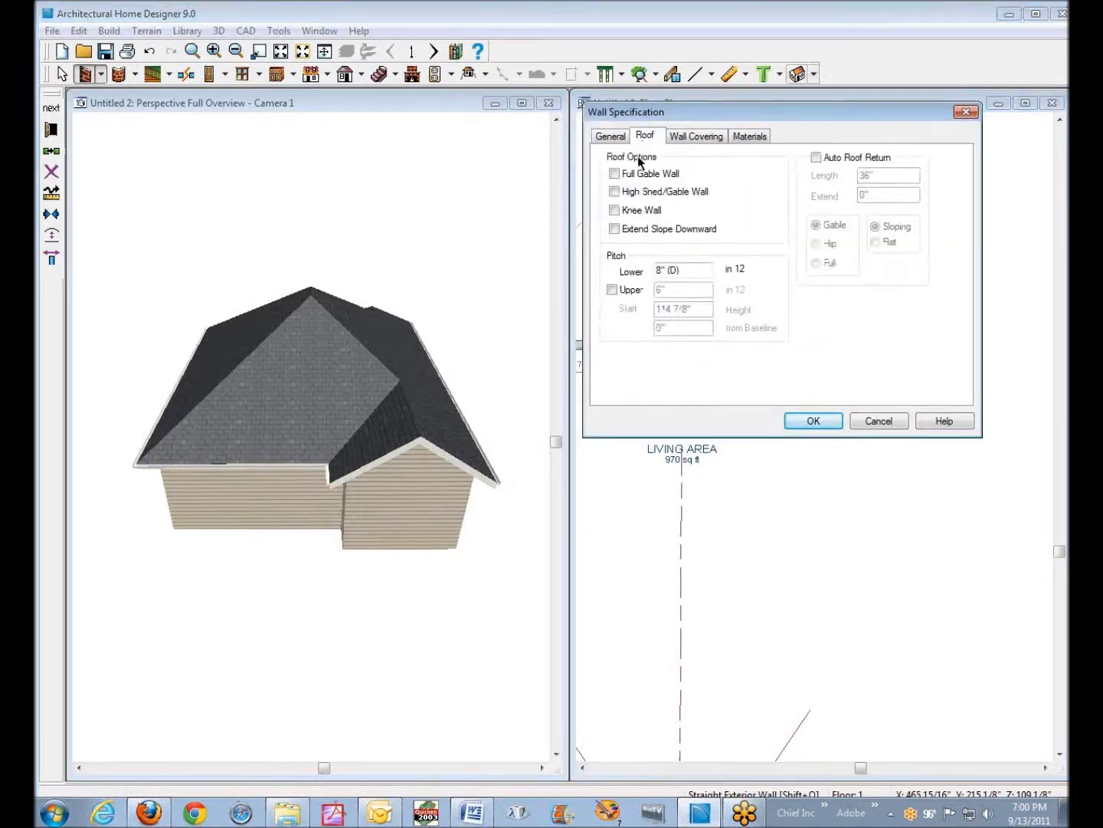
pyautogui.click(803, 422)
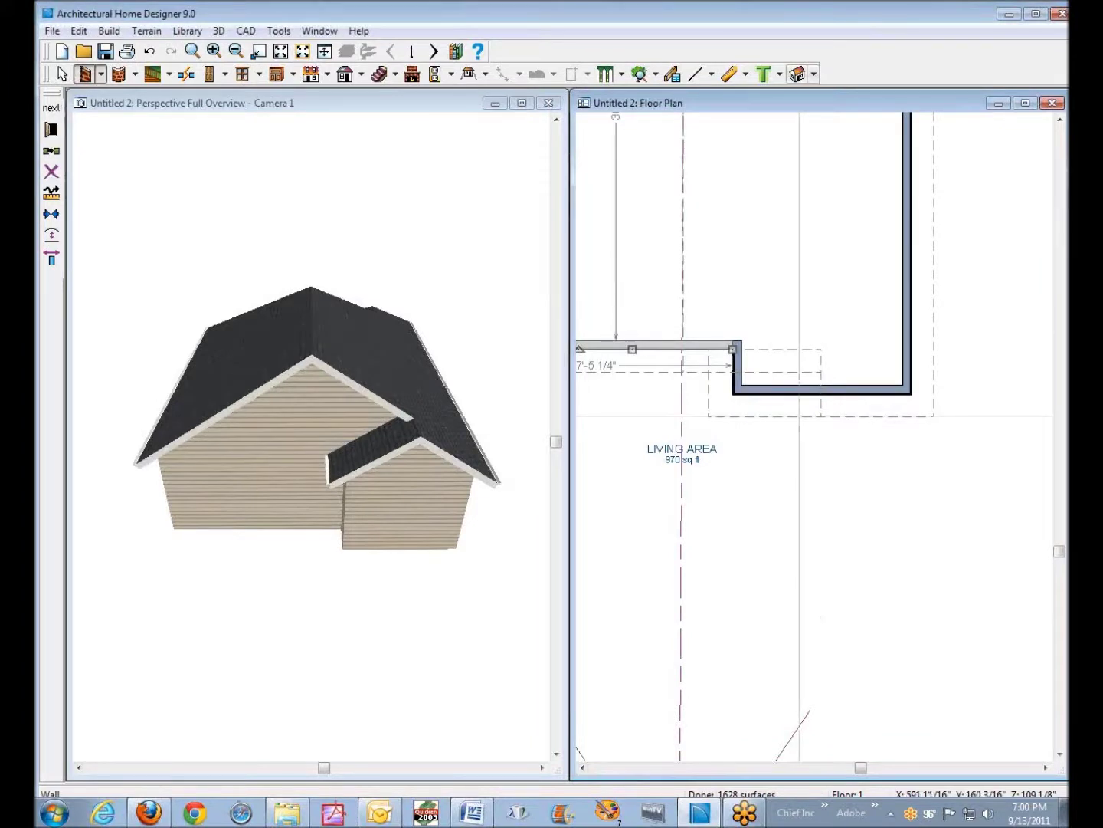
pyautogui.press('space')
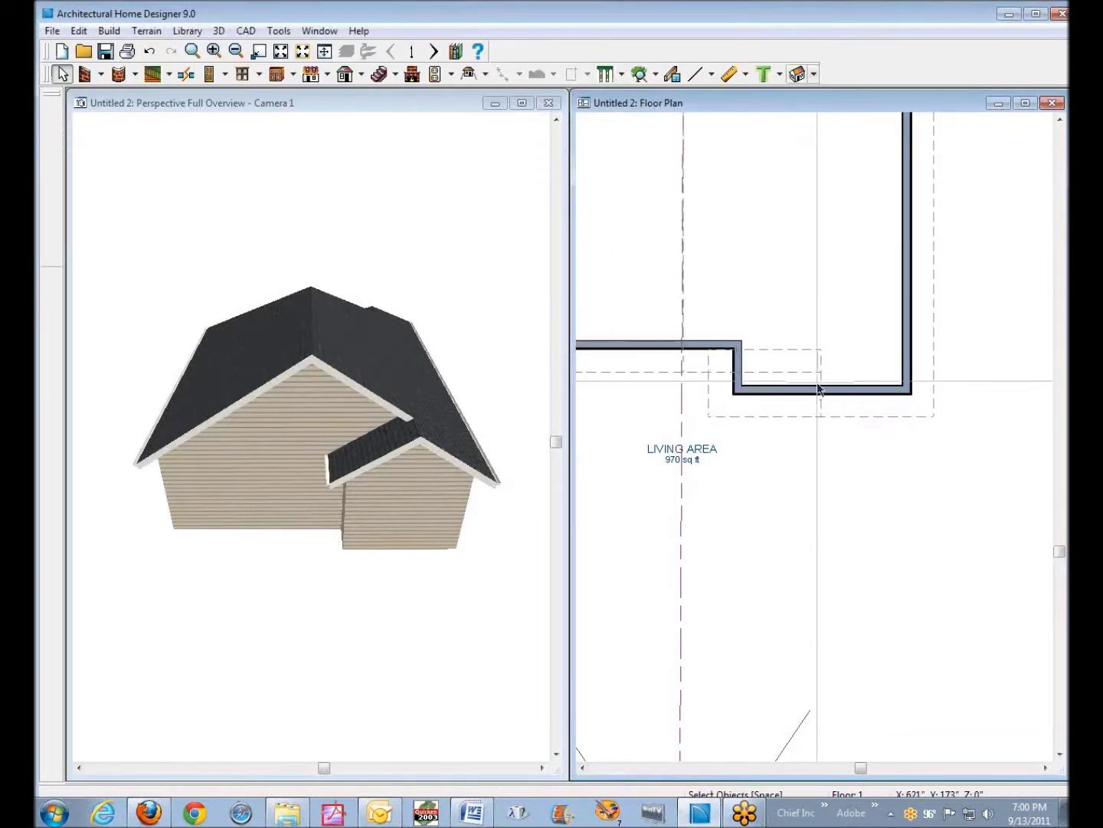
# Drag the bump-out's front wall up toward the house to make it shallower.
pyautogui.click(818, 387)
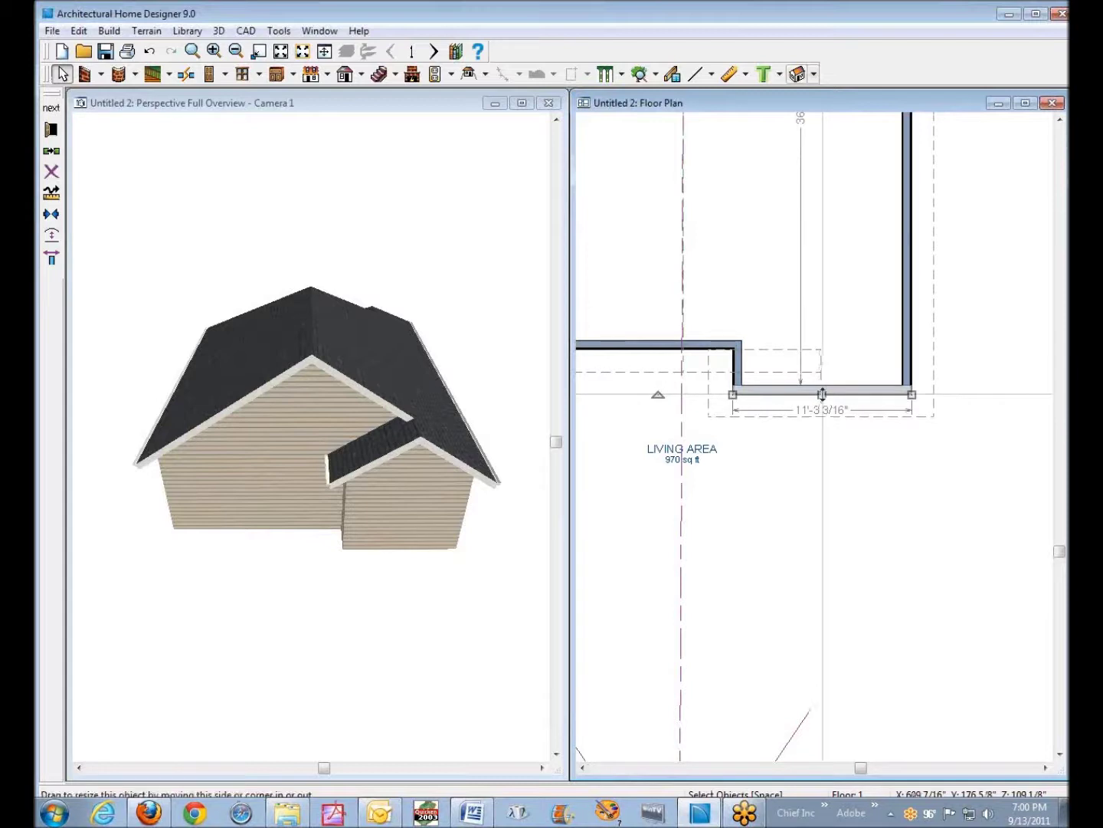
pyautogui.moveTo(820, 395); pyautogui.dragTo(820, 378)
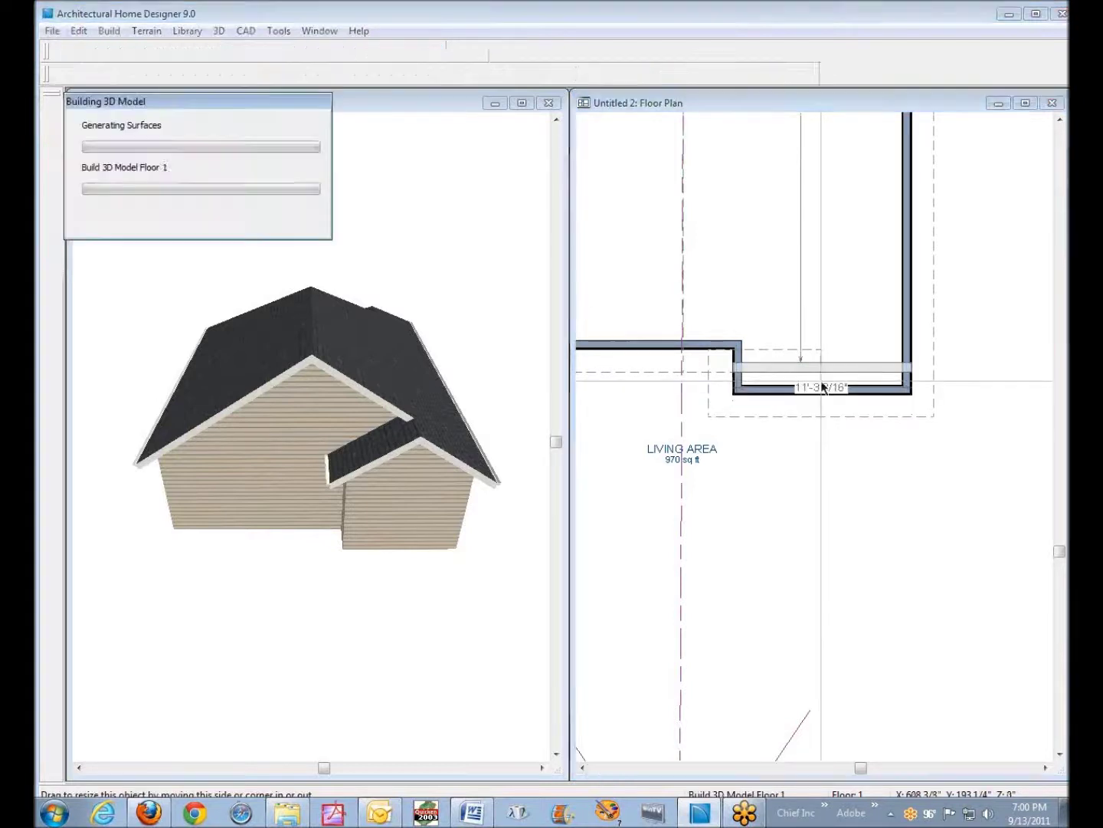
pyautogui.click(775, 414)
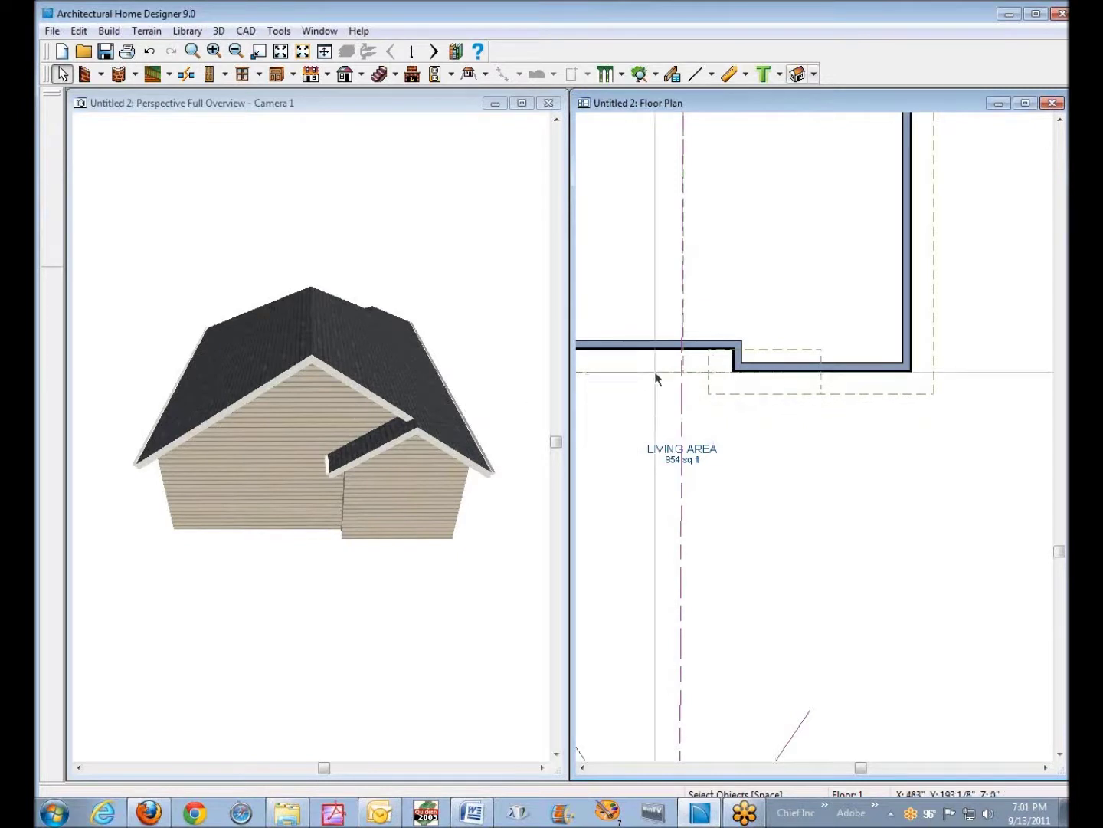
# Stretch the bump-out's front wall left about 27 feet to the room's front corner.
pyautogui.scroll(-2, 801, 374)
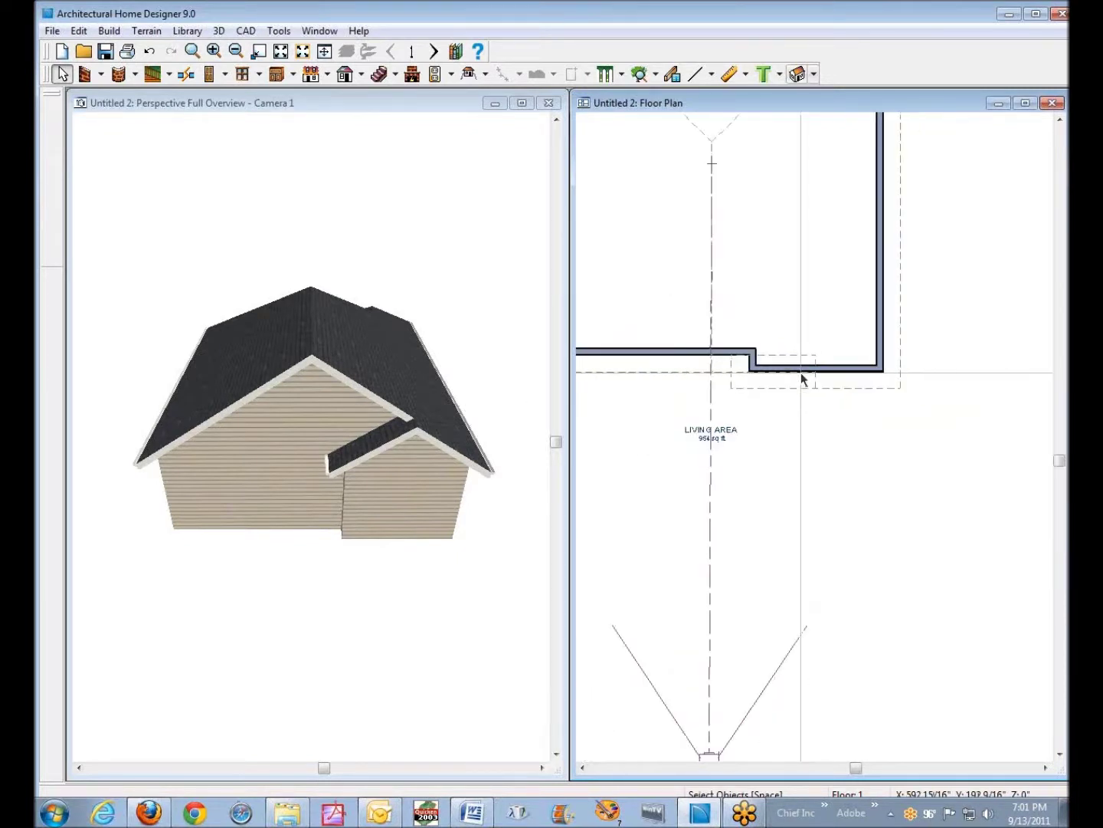
pyautogui.click(789, 372)
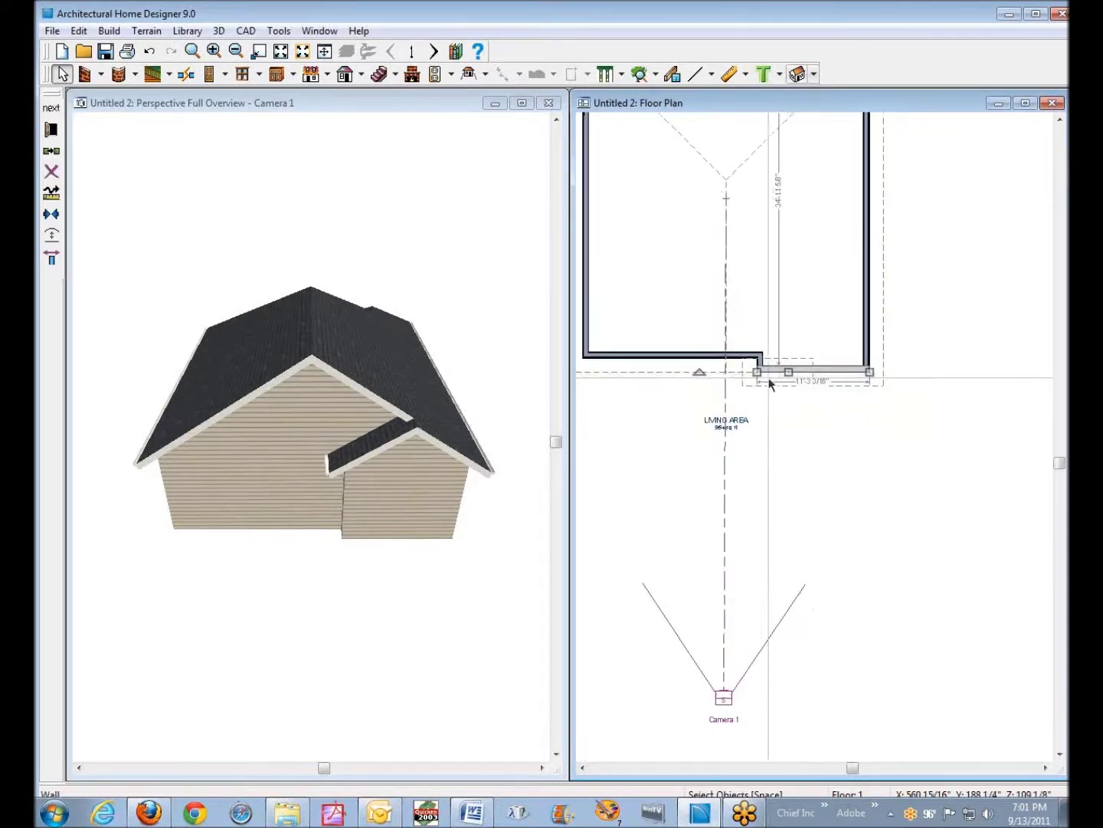
pyautogui.moveTo(759, 373); pyautogui.dragTo(584, 374)
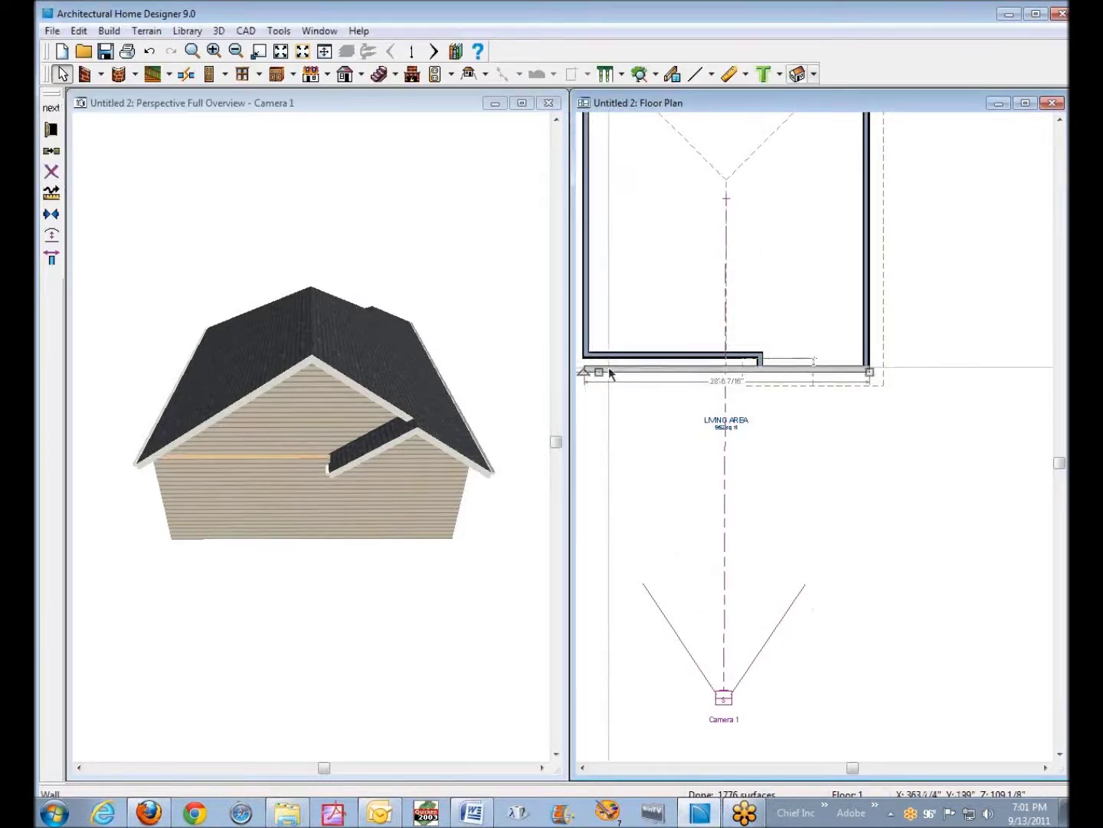
pyautogui.click(584, 357)
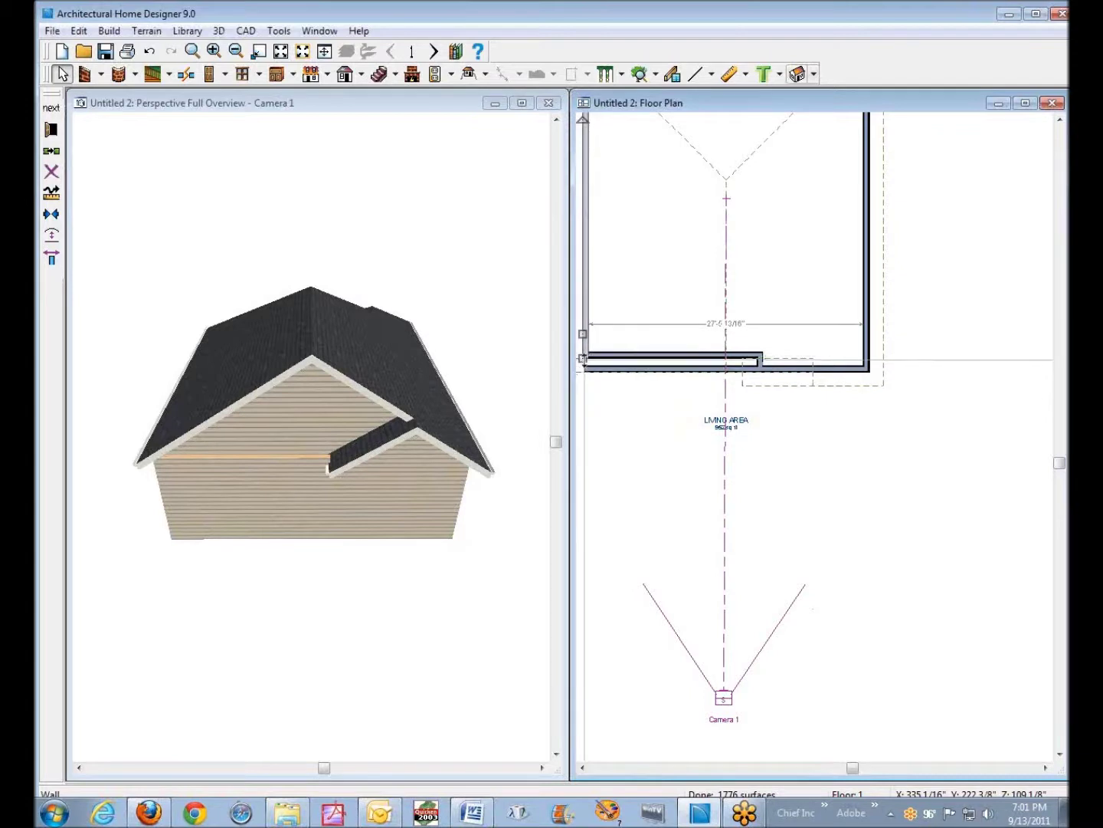
pyautogui.click(665, 429)
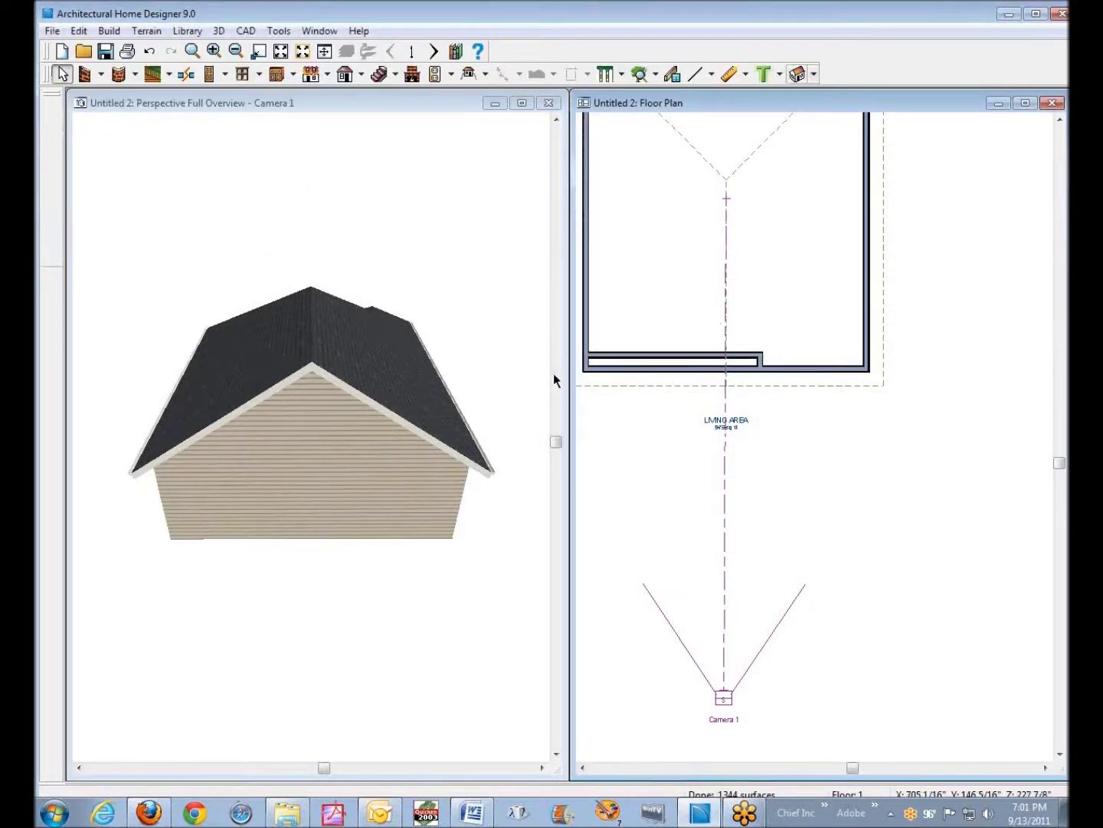
# Break the long front wall in two and make its left piece invisible.
pyautogui.click(186, 73)
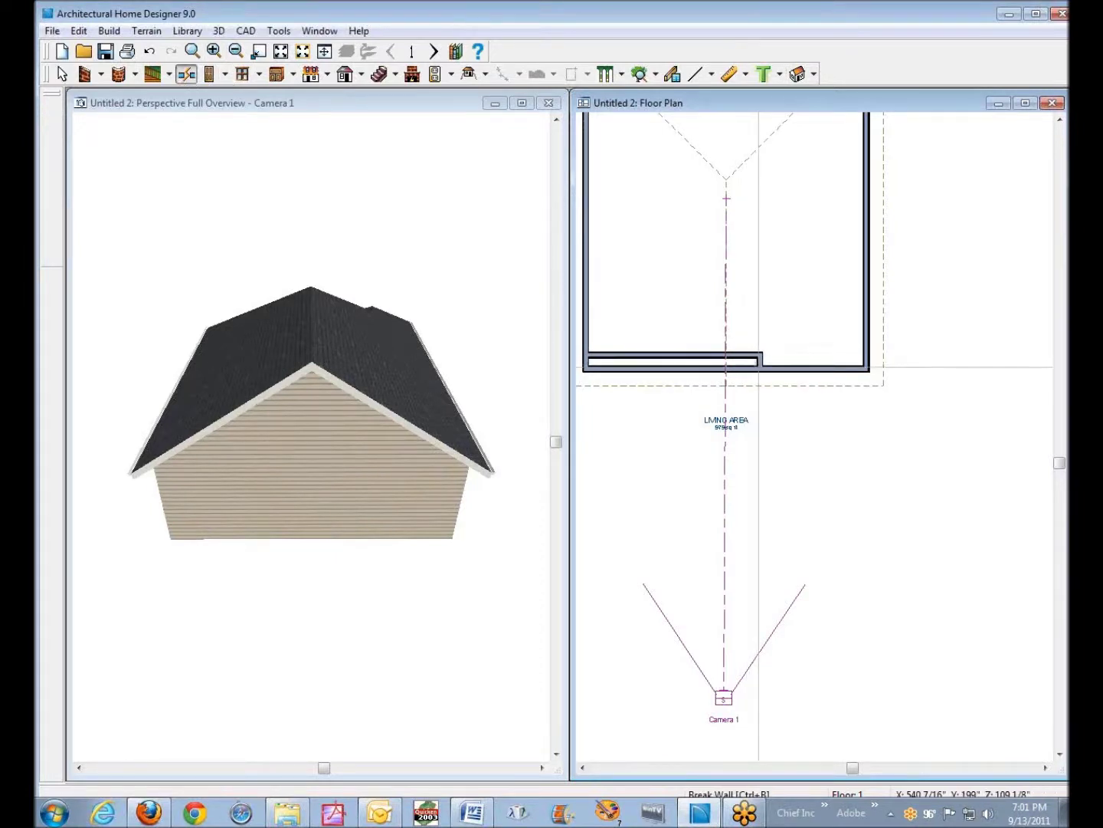
pyautogui.click(759, 367)
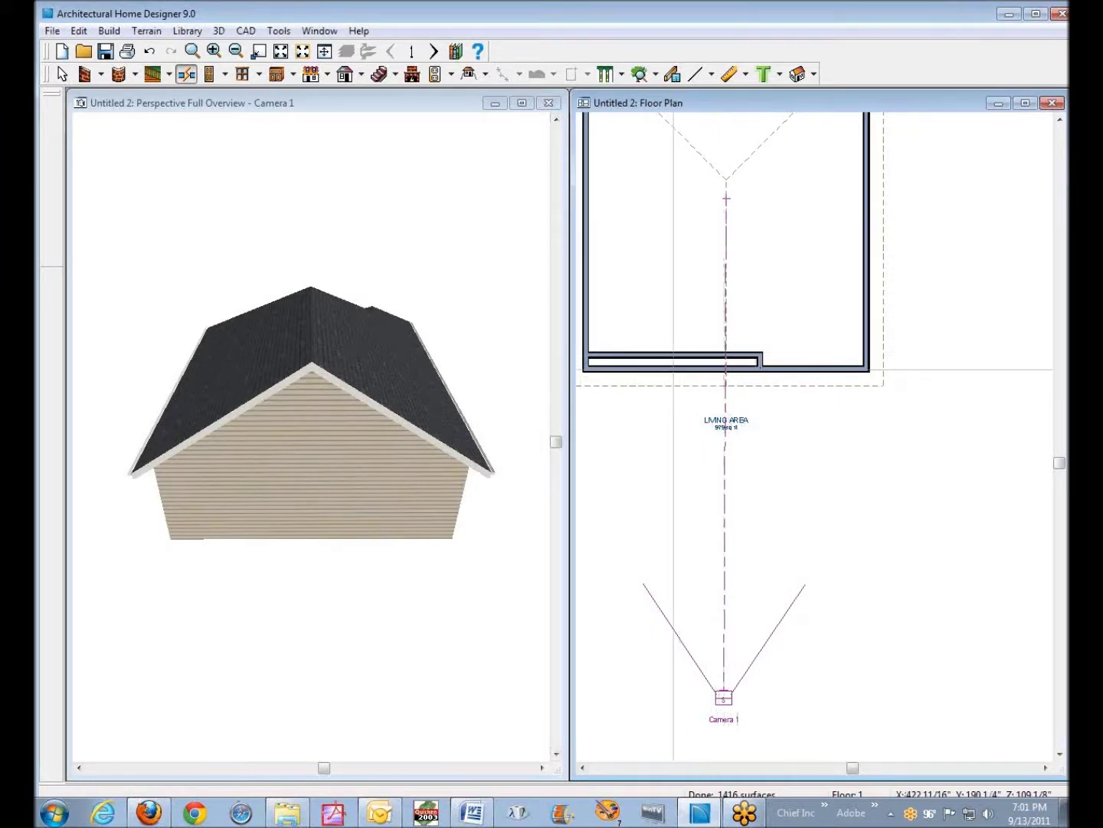
pyautogui.rightClick(679, 365)
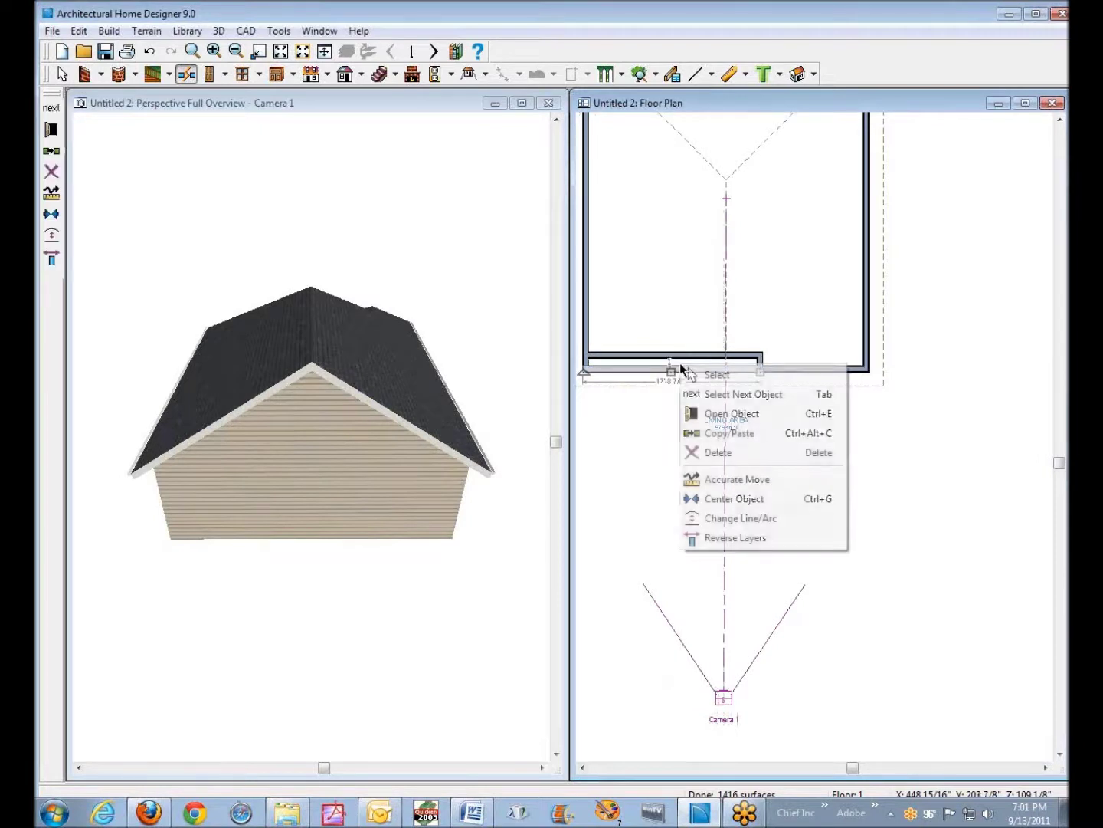
pyautogui.click(732, 415)
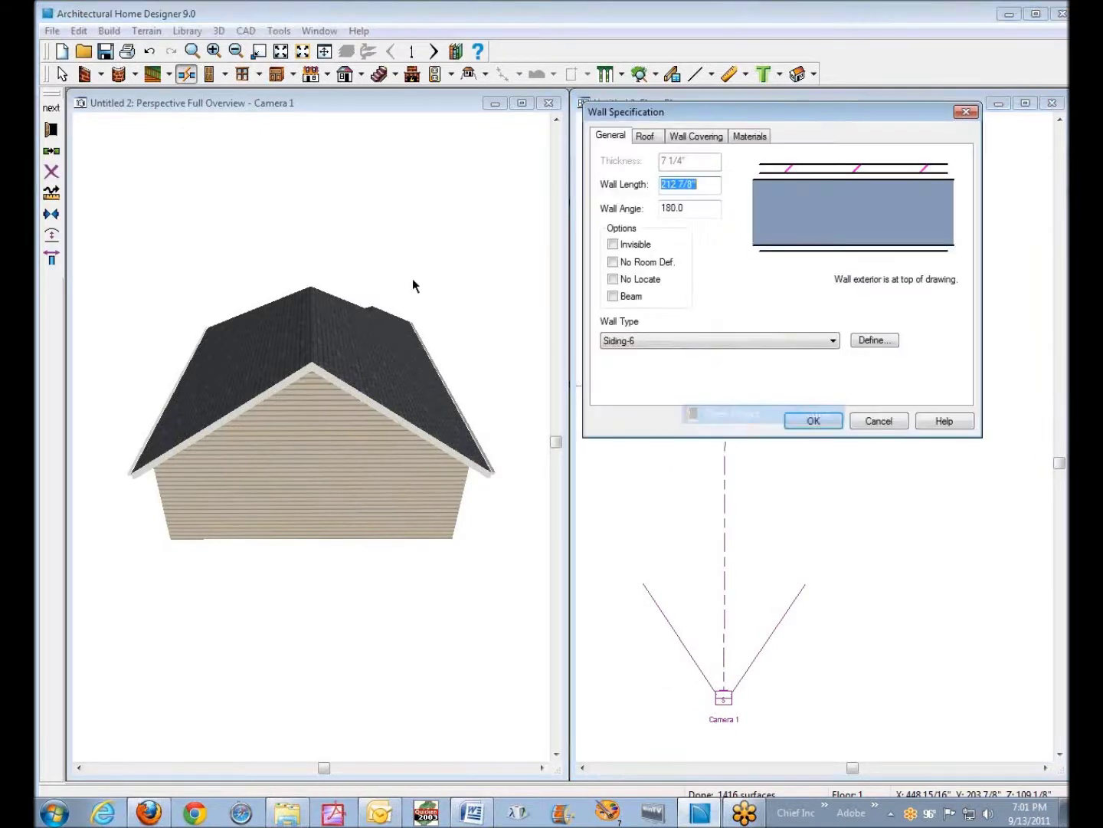
pyautogui.click(646, 139)
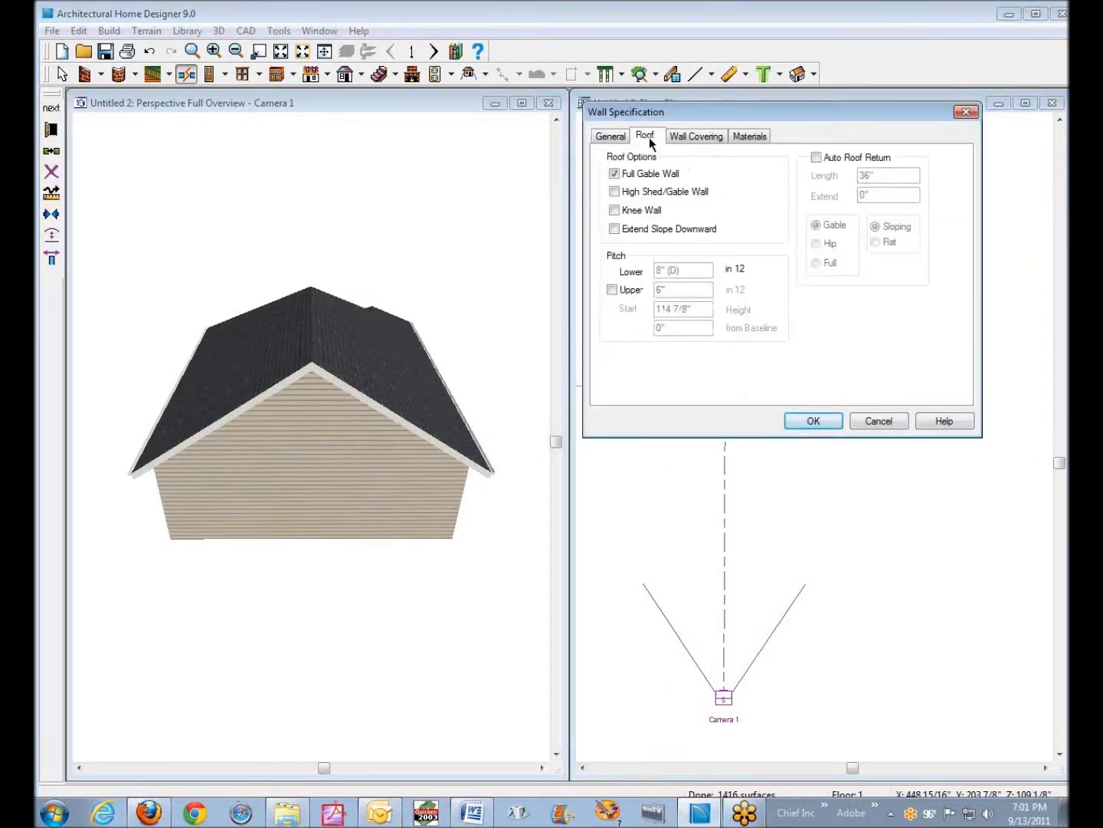
pyautogui.click(610, 139)
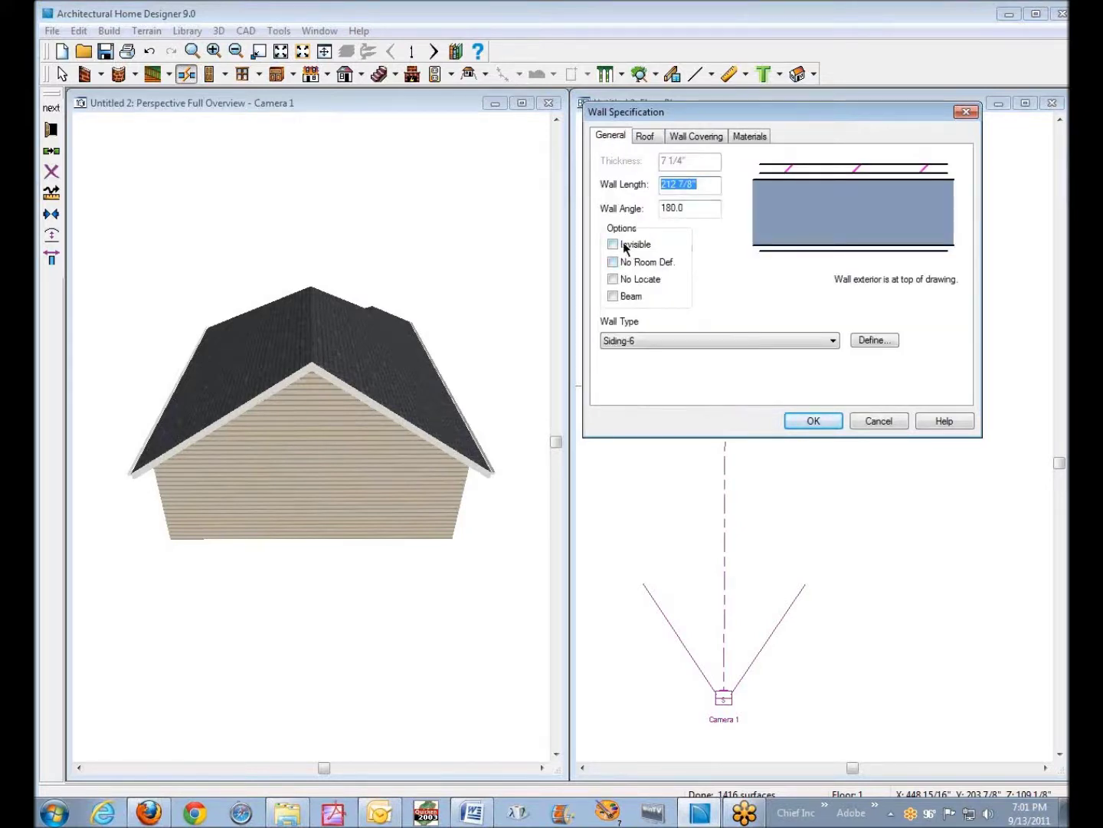
pyautogui.click(814, 421)
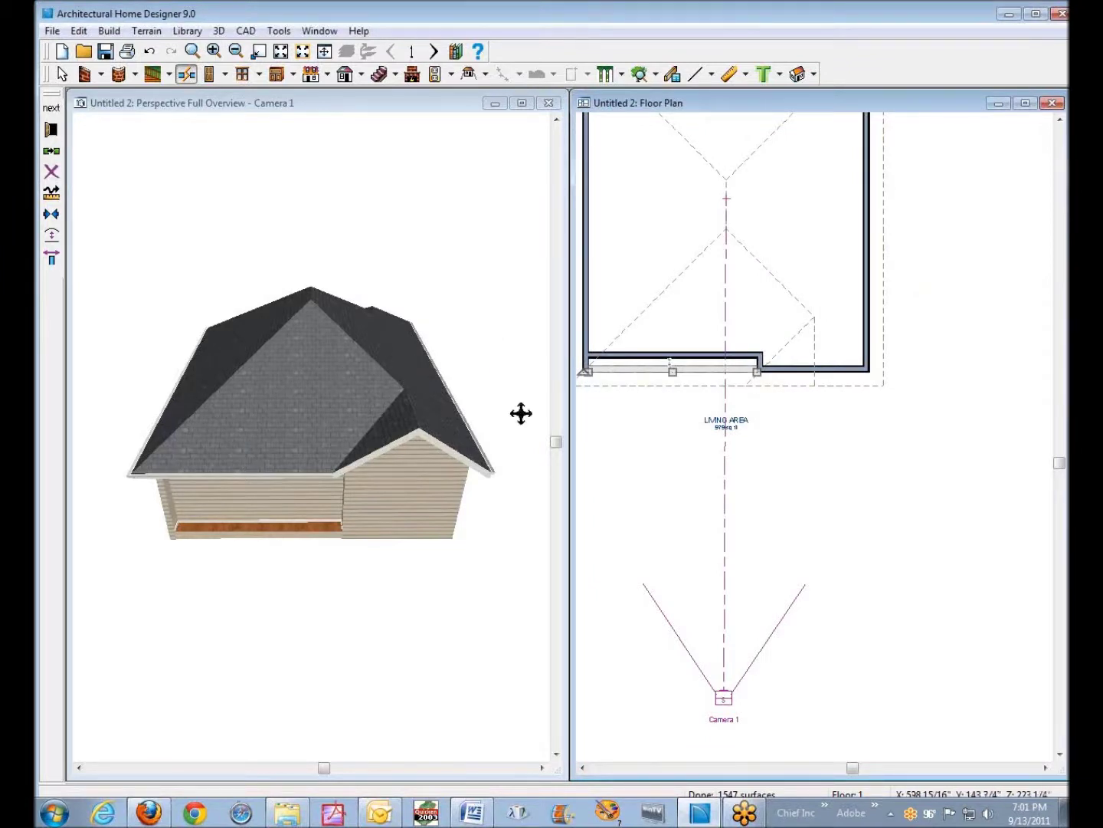
pyautogui.press('space')
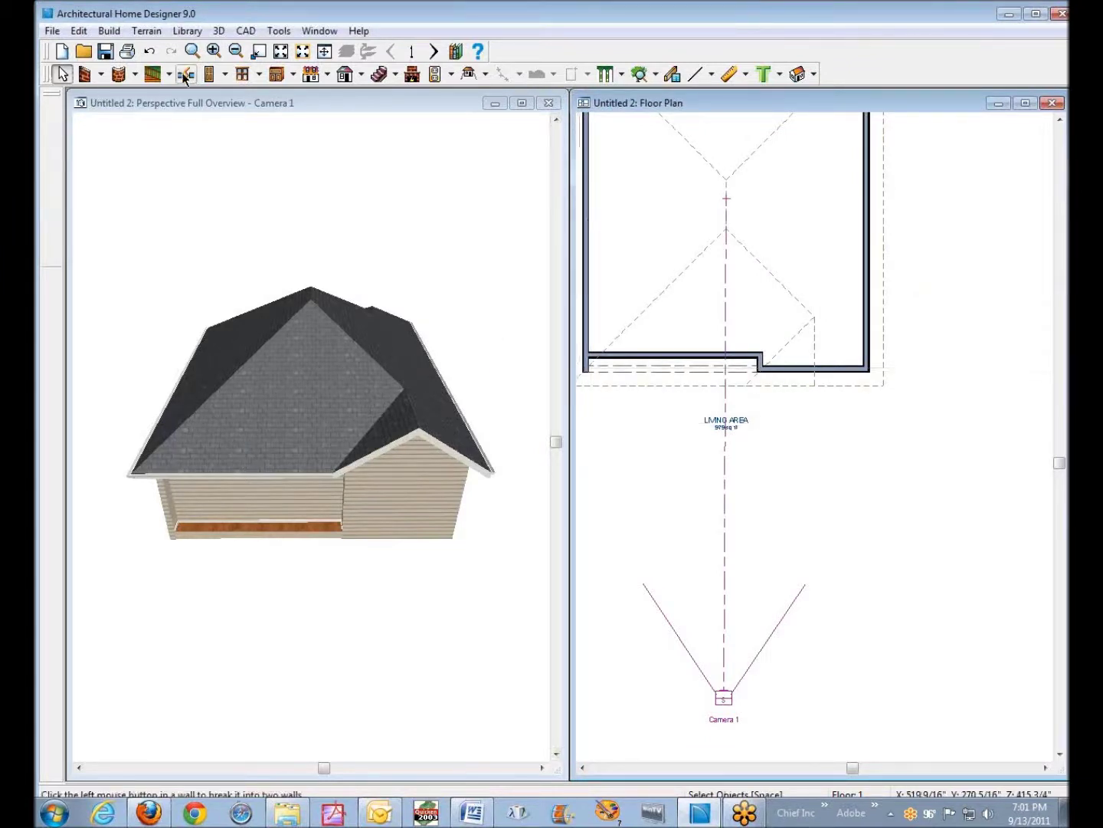
# Make the short 20 3/8" wall stub at the lower-left front corner invisible.
pyautogui.click(185, 75)
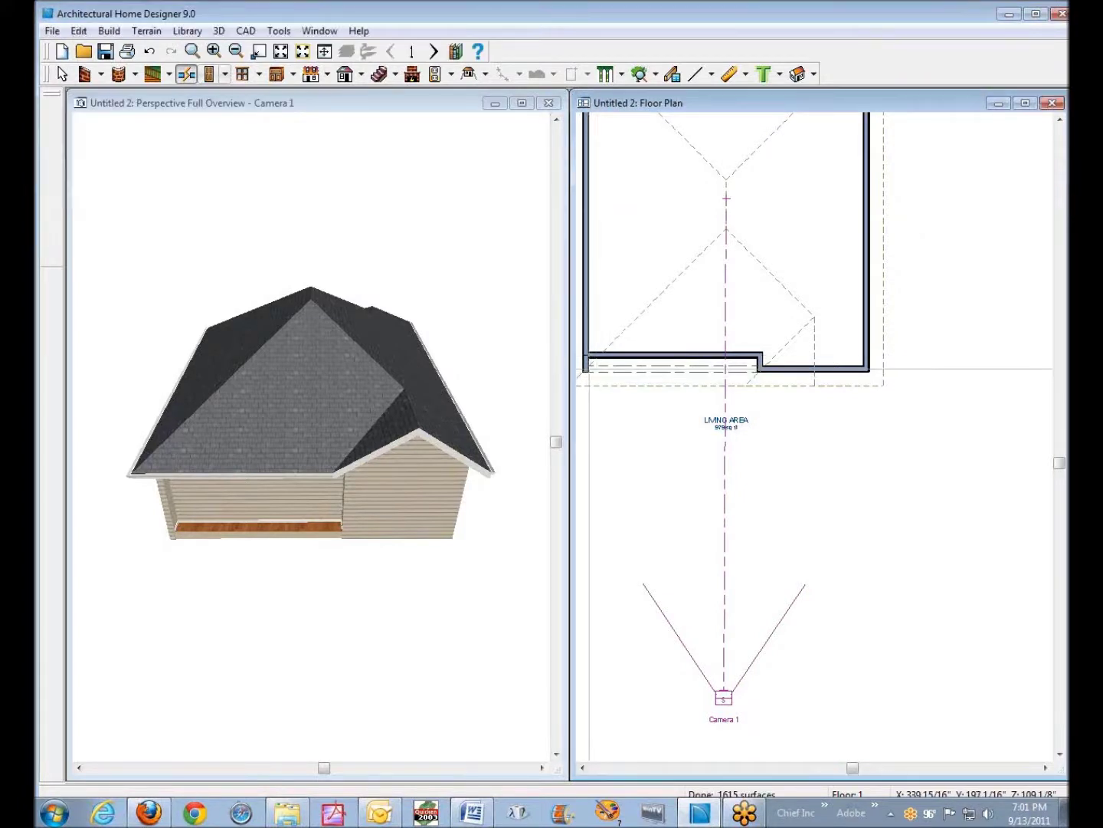
pyautogui.rightClick(590, 369)
pyautogui.click(653, 397)
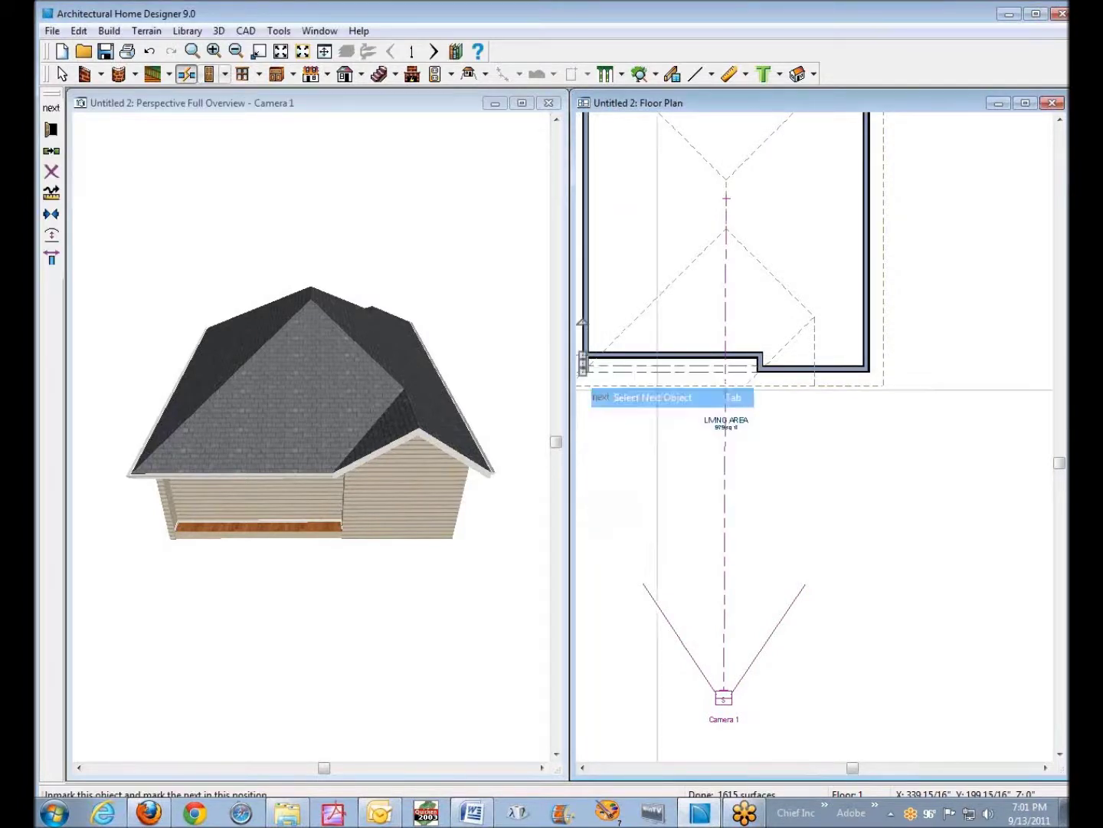
pyautogui.click(52, 129)
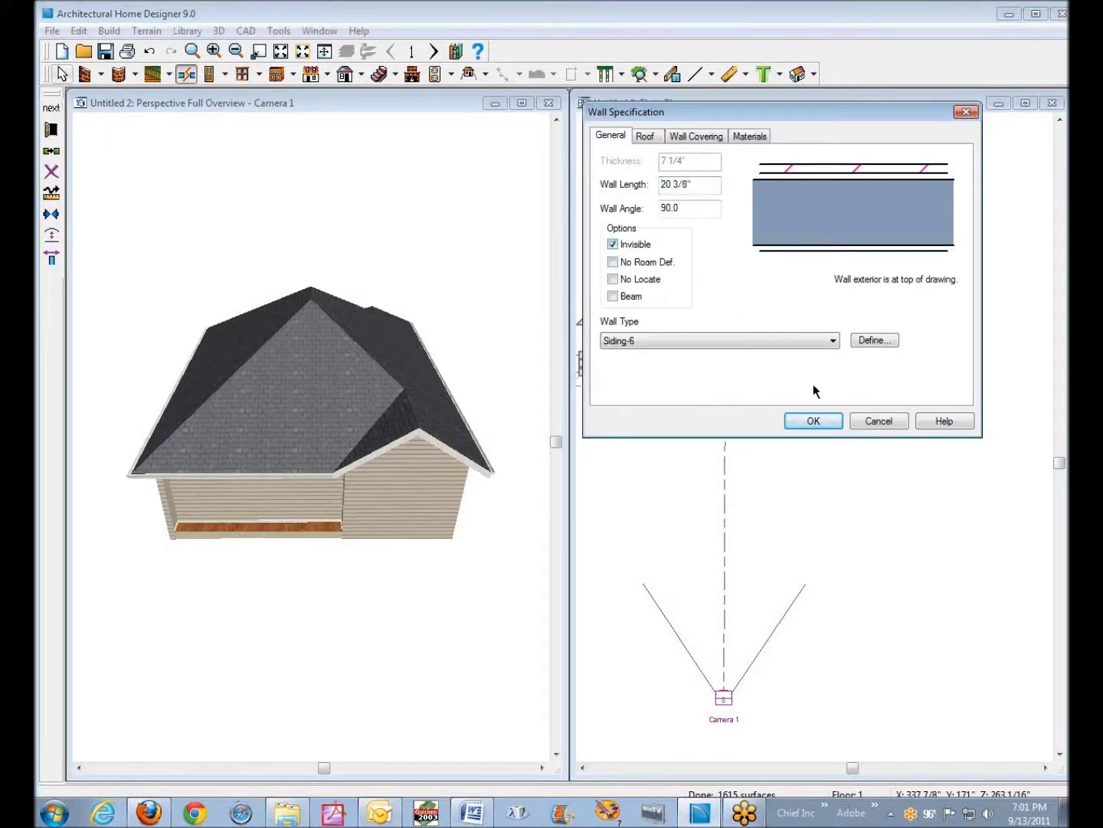
pyautogui.click(813, 420)
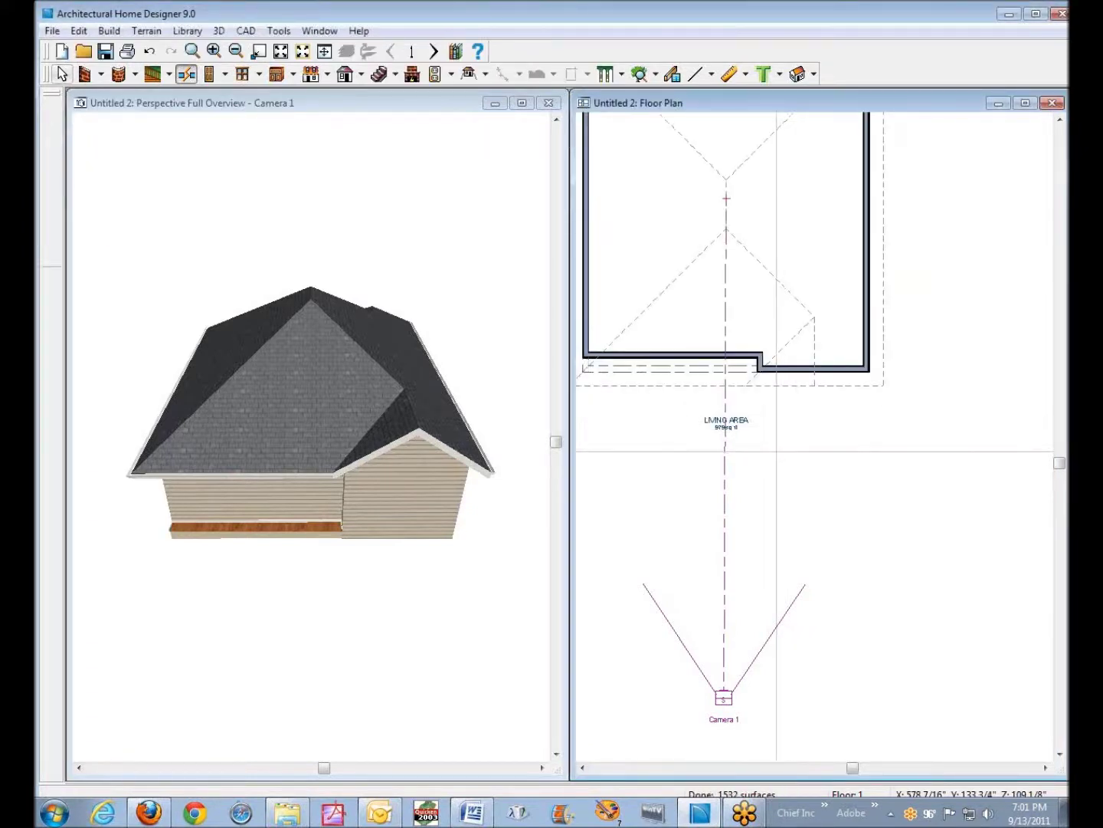
pyautogui.hotkey('ctrl', 'b')
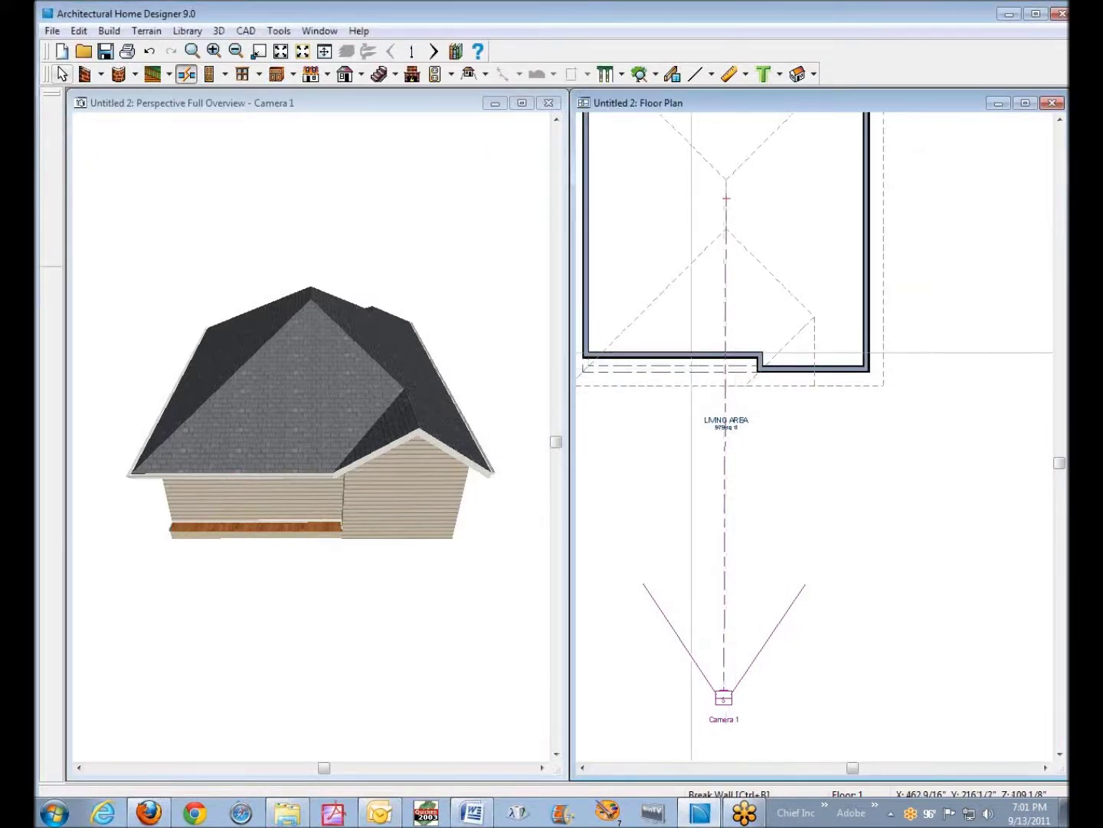
# Make the front wall piece a full gable wall.
pyautogui.rightClick(692, 353)
pyautogui.click(782, 401)
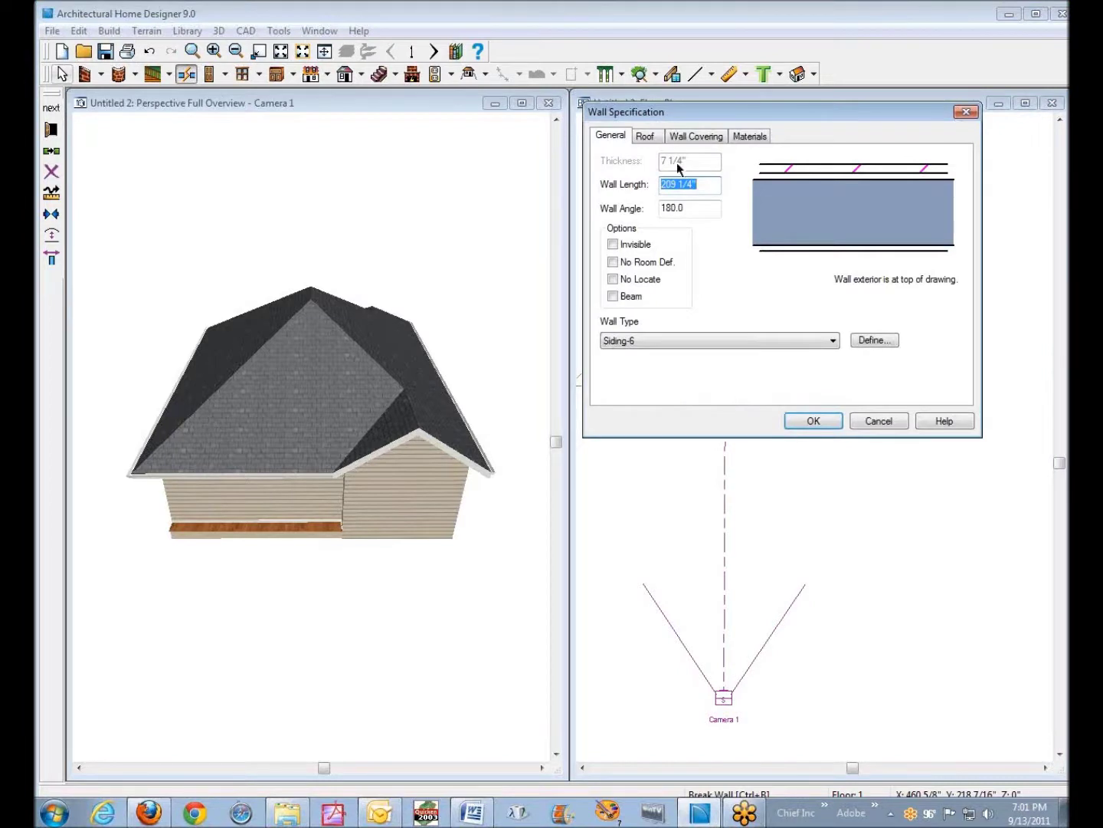
pyautogui.click(646, 135)
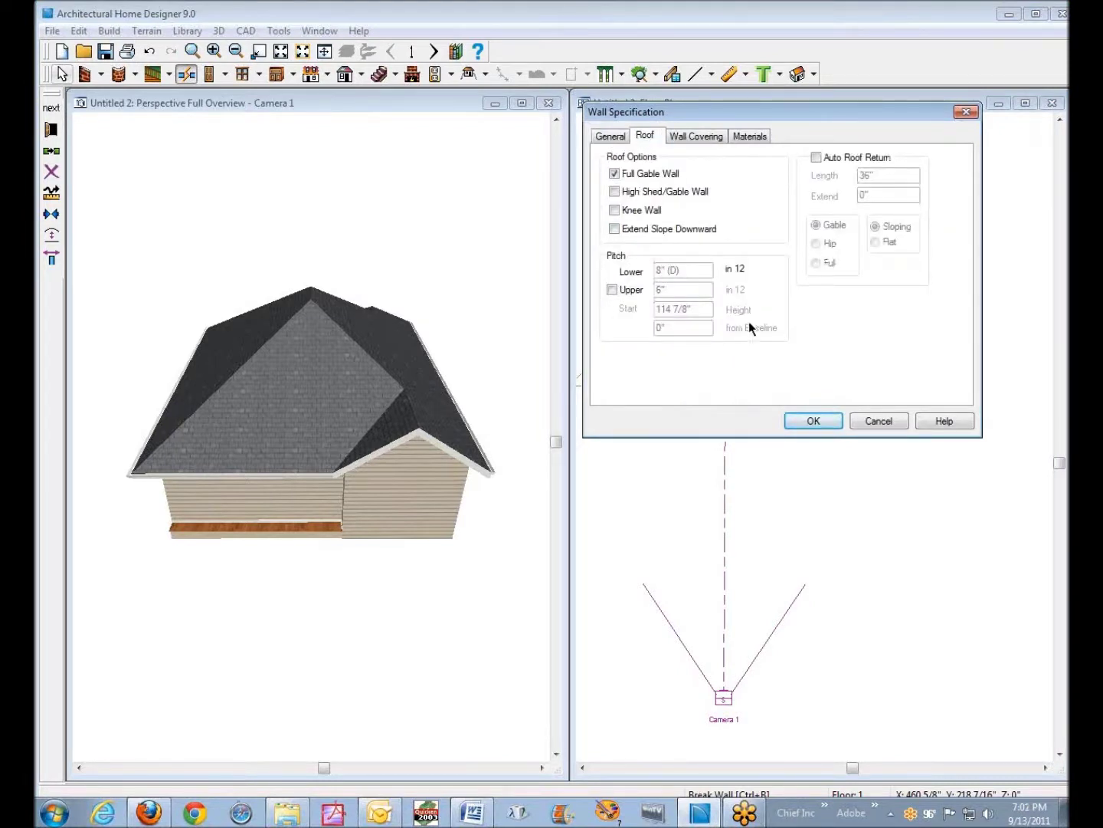
pyautogui.click(814, 421)
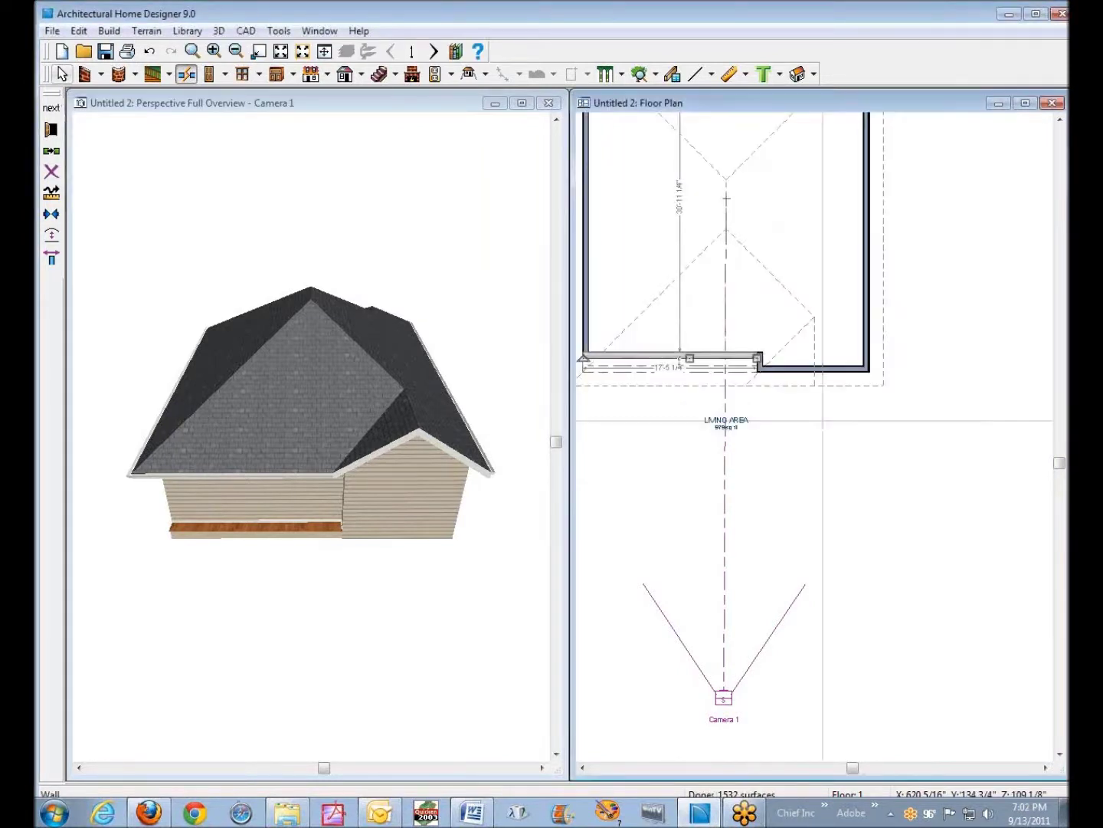
# Delete the invisible dividing wall line.
pyautogui.rightClick(682, 370)
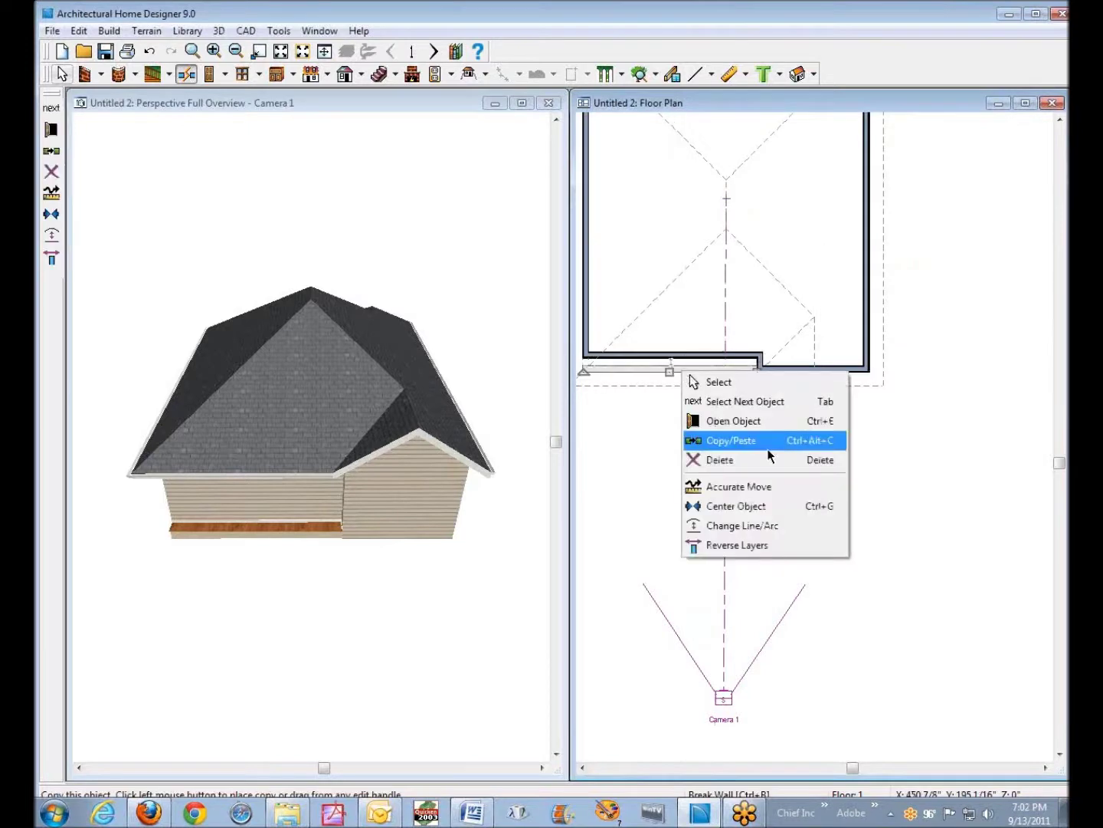
pyautogui.click(744, 460)
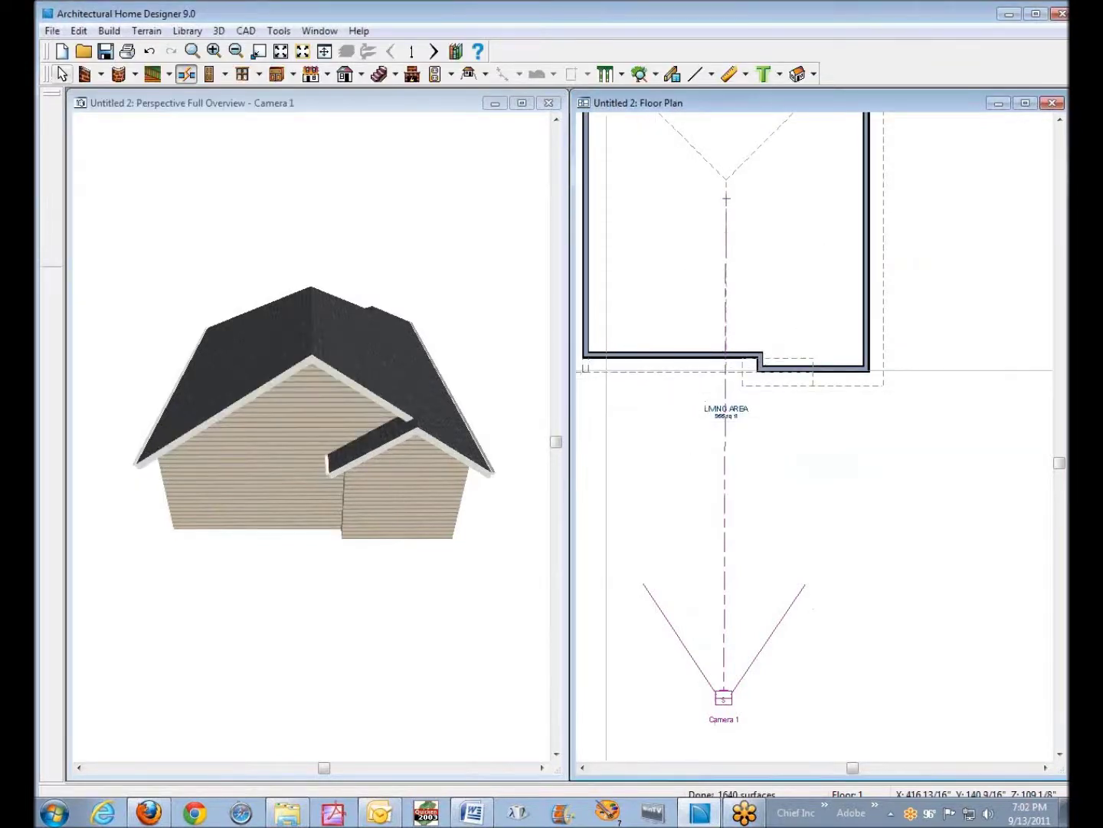
pyautogui.rightClick(586, 371)
# Delete the interior wall to form one LIVING AREA, then orbit the 3D view down onto the roof.
pyautogui.click(674, 458)
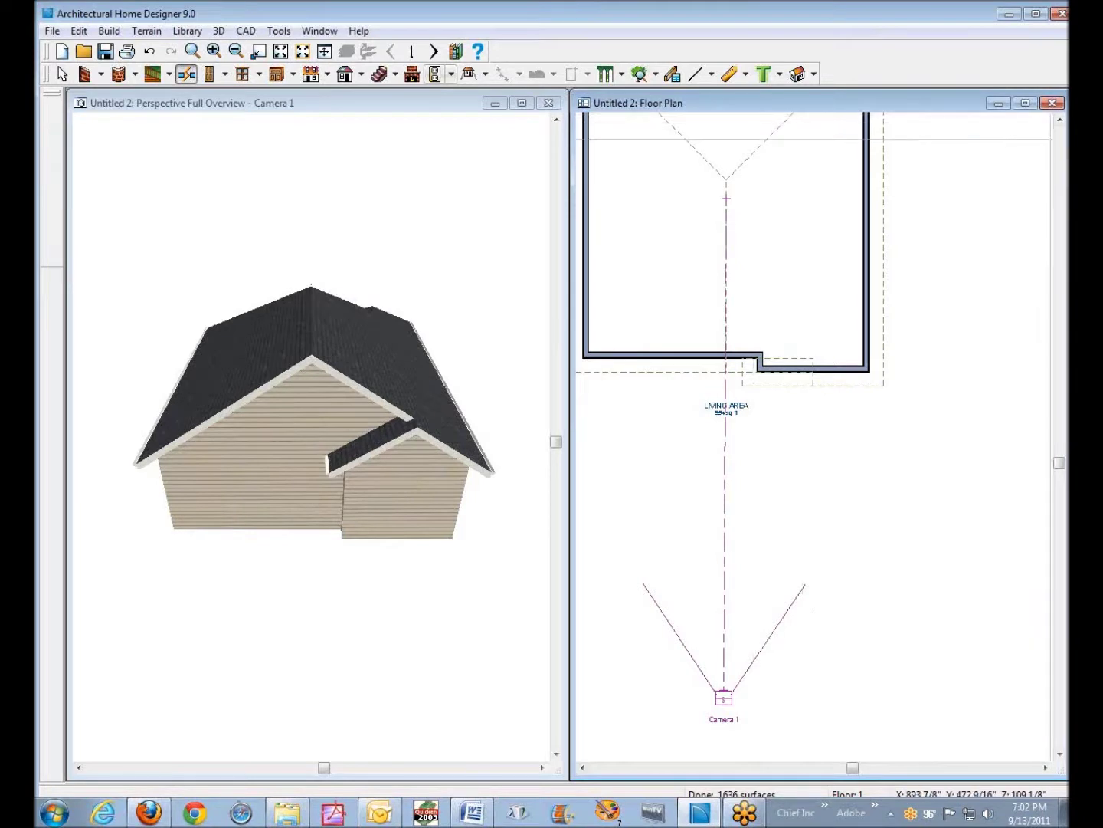
pyautogui.click(1059, 120)
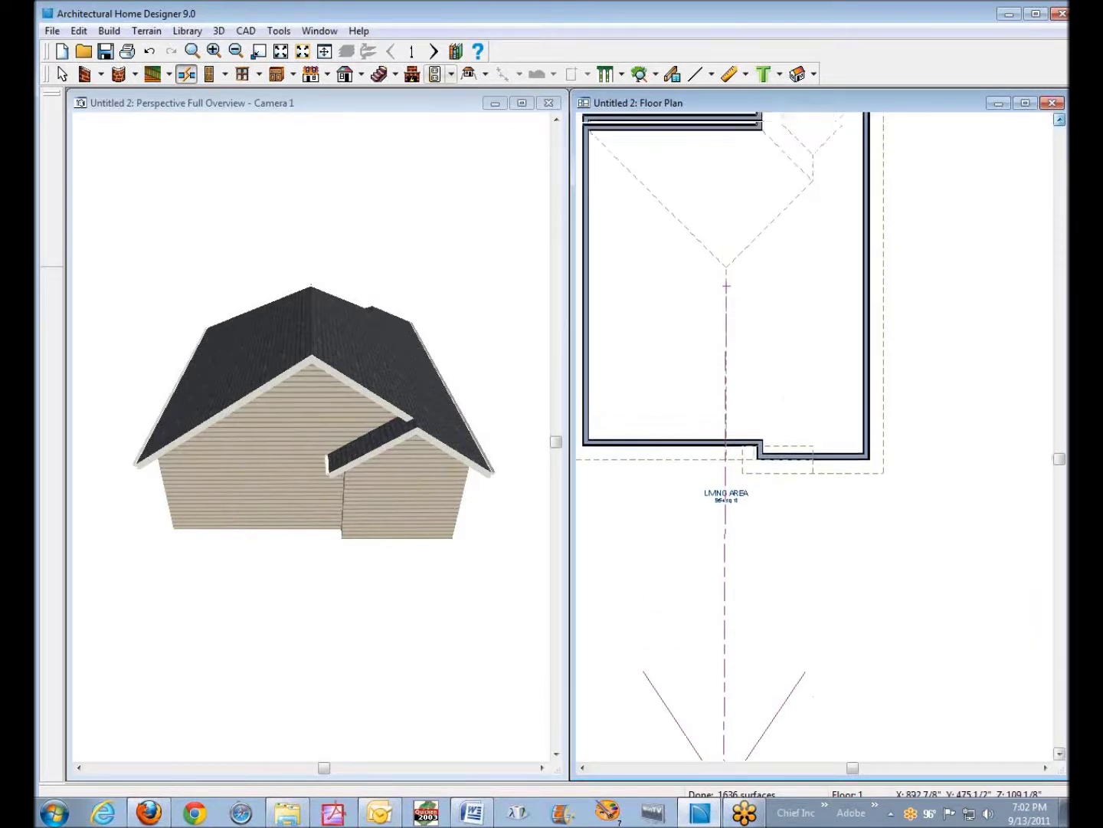
pyautogui.click(1060, 120)
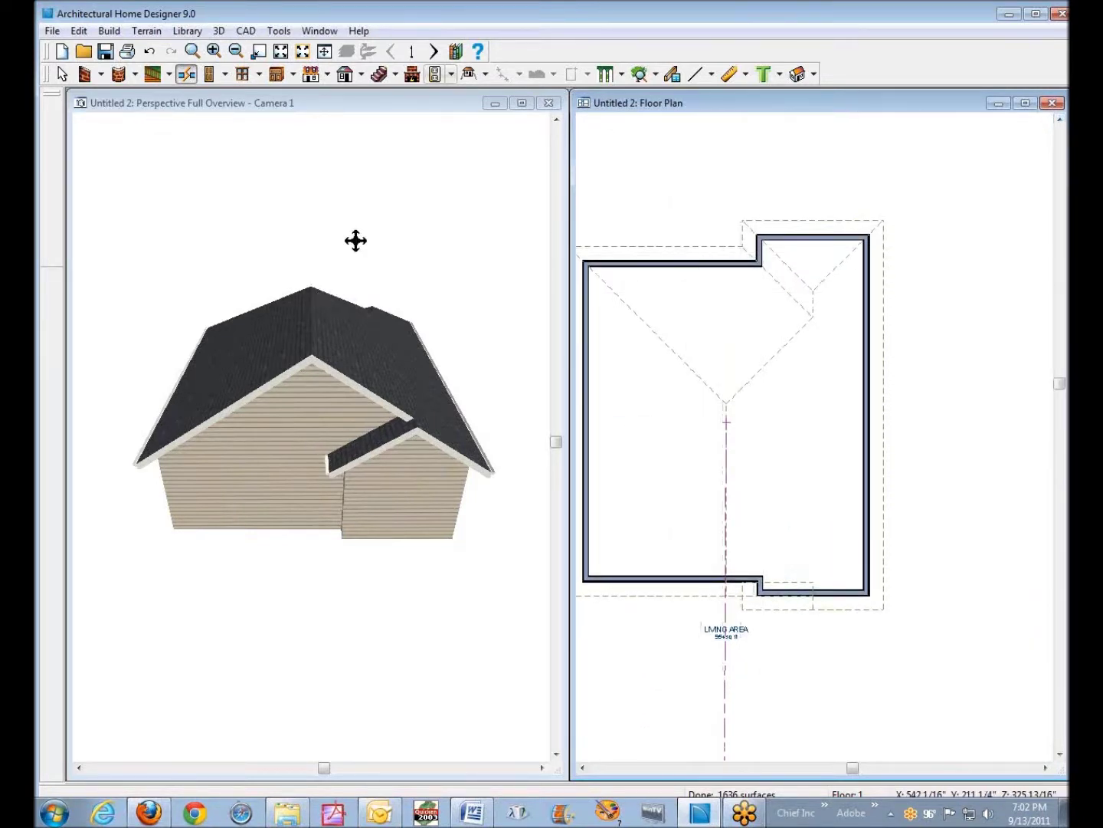
pyautogui.moveTo(450, 413); pyautogui.dragTo(366, 416)
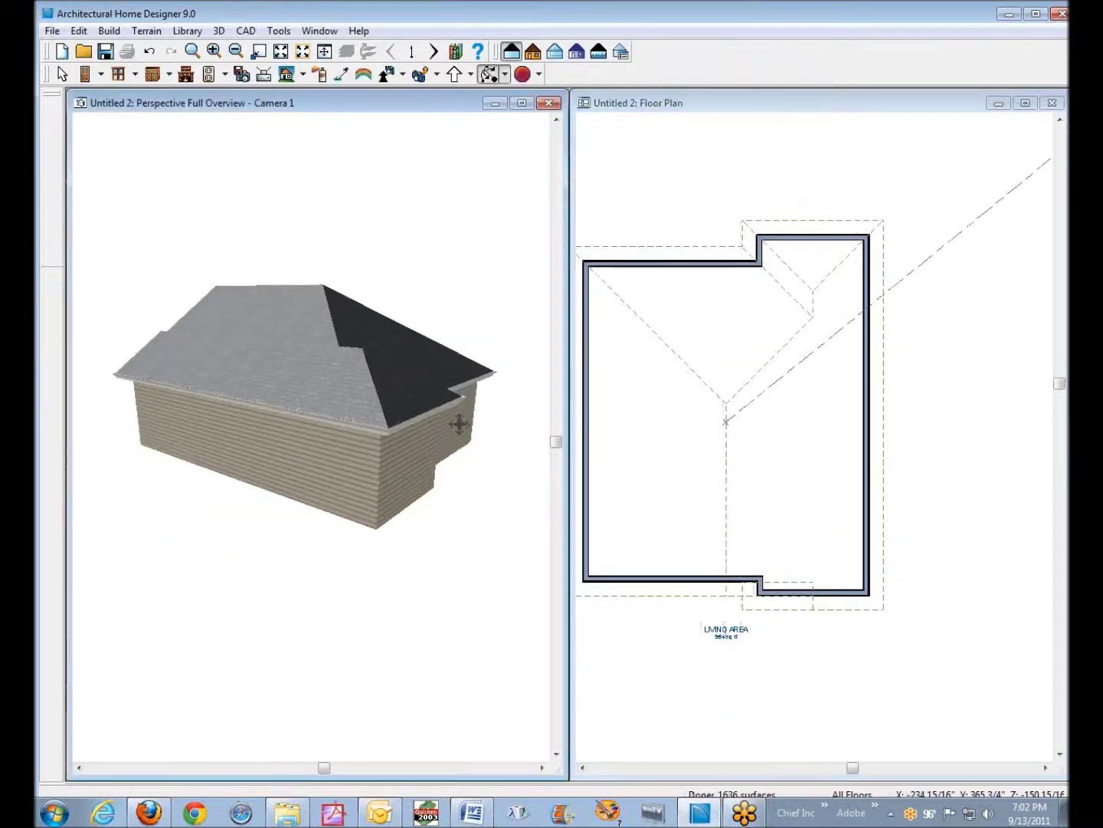
pyautogui.moveTo(459, 424); pyautogui.dragTo(402, 482)
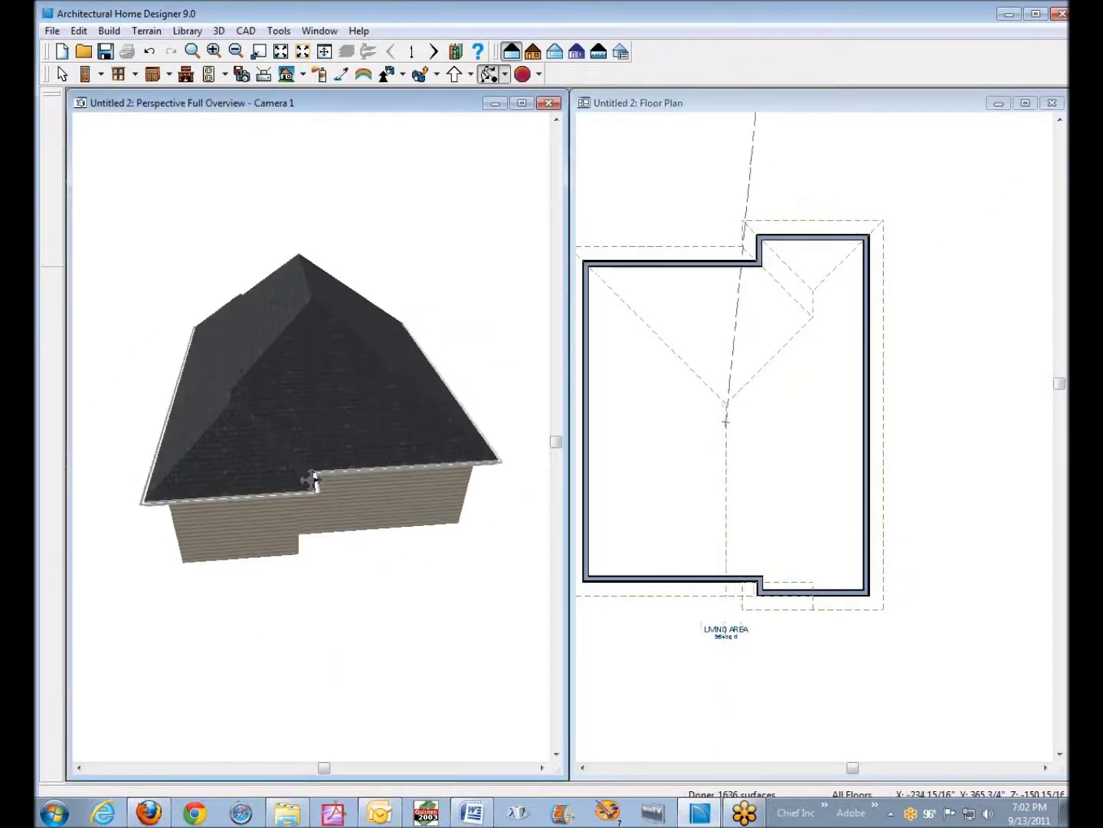
pyautogui.rightClick(704, 274)
# Make the main back wall a full gable wall in its Roof settings.
pyautogui.click(787, 314)
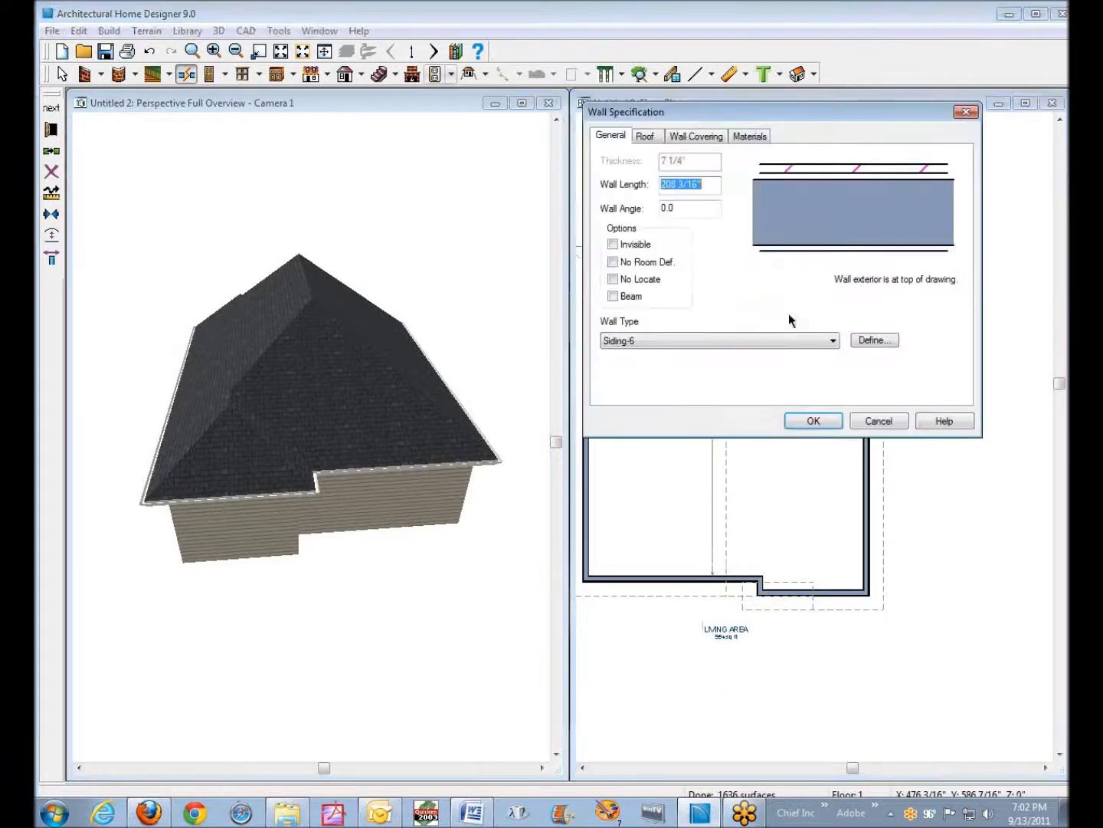
pyautogui.click(645, 136)
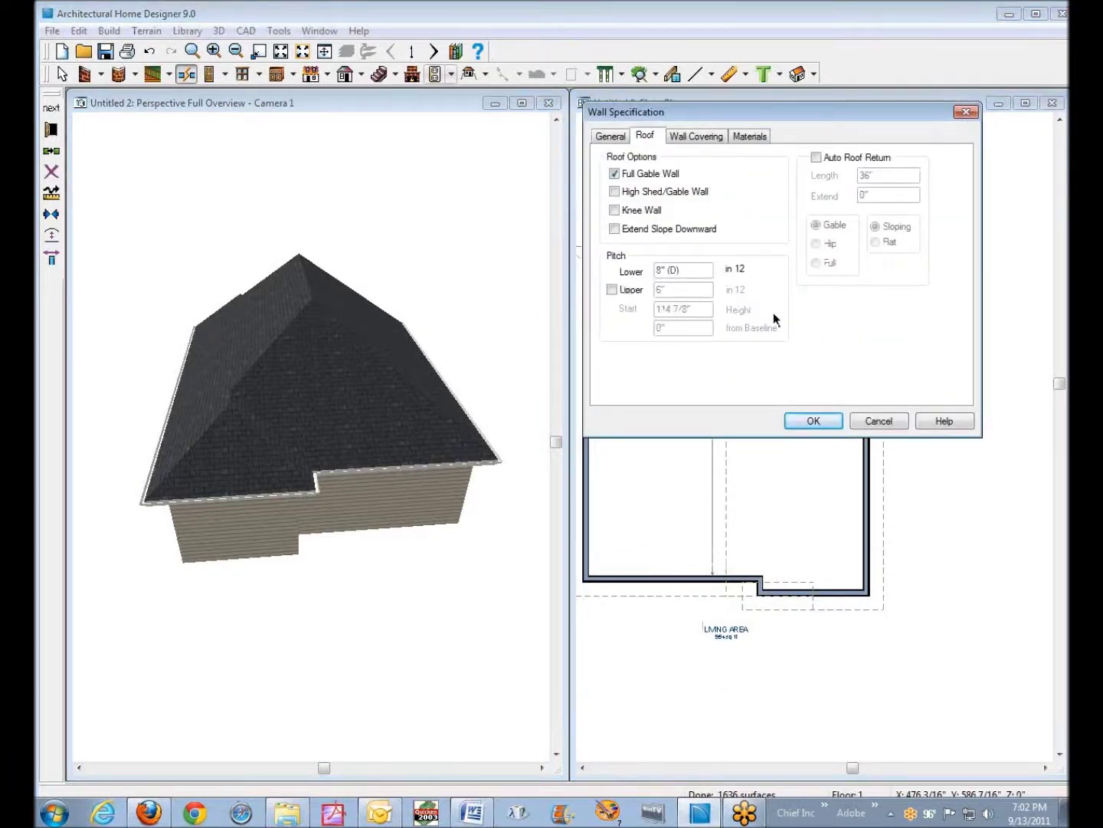
pyautogui.click(813, 421)
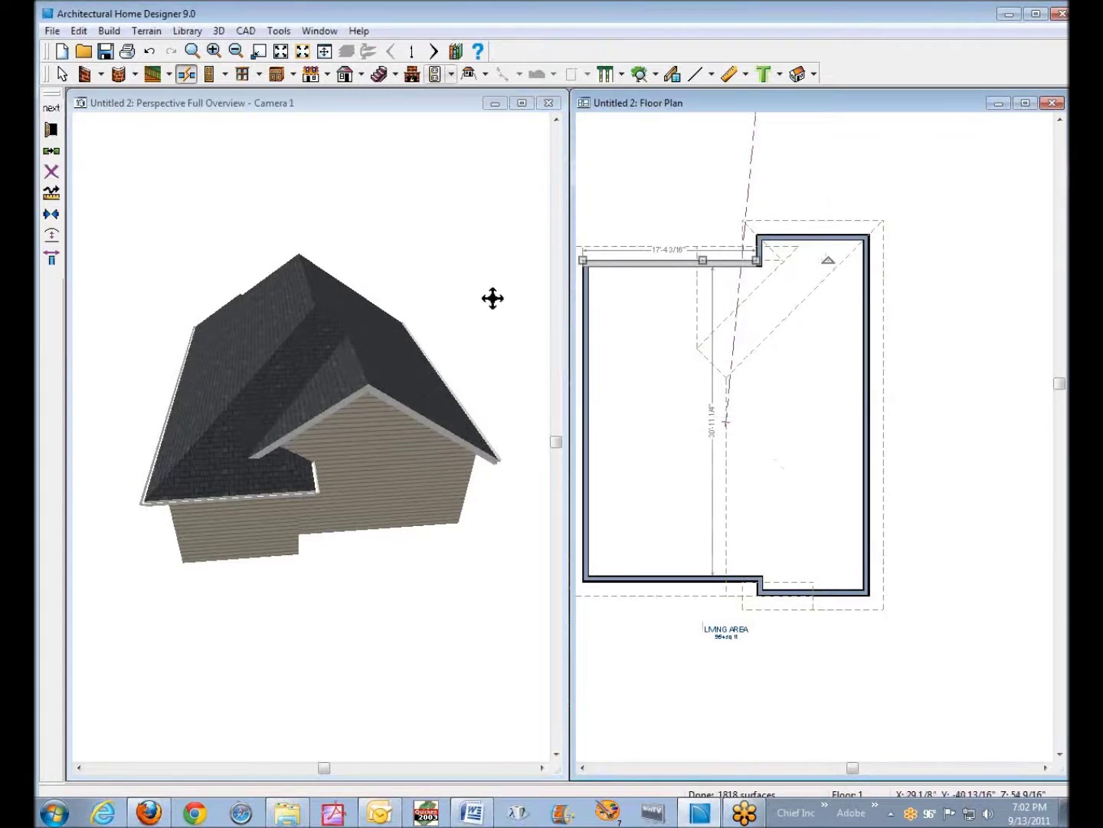
# Make the bump-out's back wall a full gable wall, then orbit the 3D view to check the rear gables.
pyautogui.click(814, 239)
pyautogui.rightClick(814, 239)
pyautogui.click(873, 289)
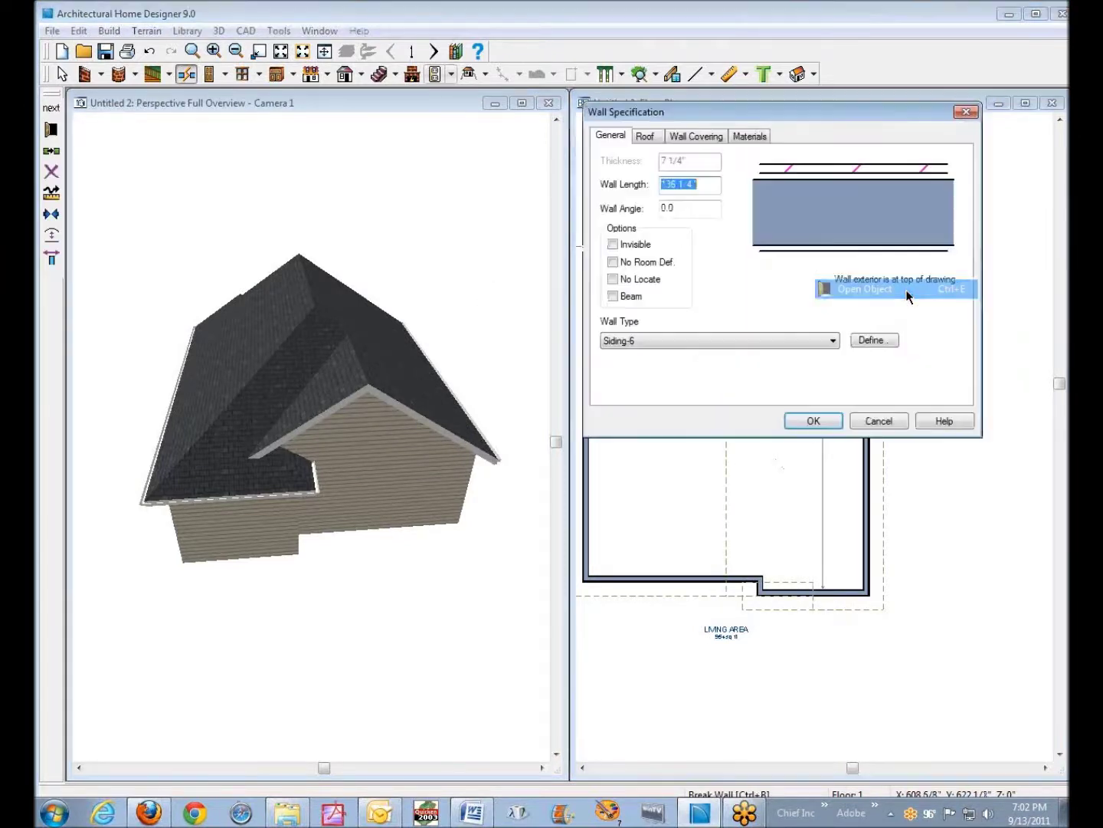
pyautogui.click(646, 136)
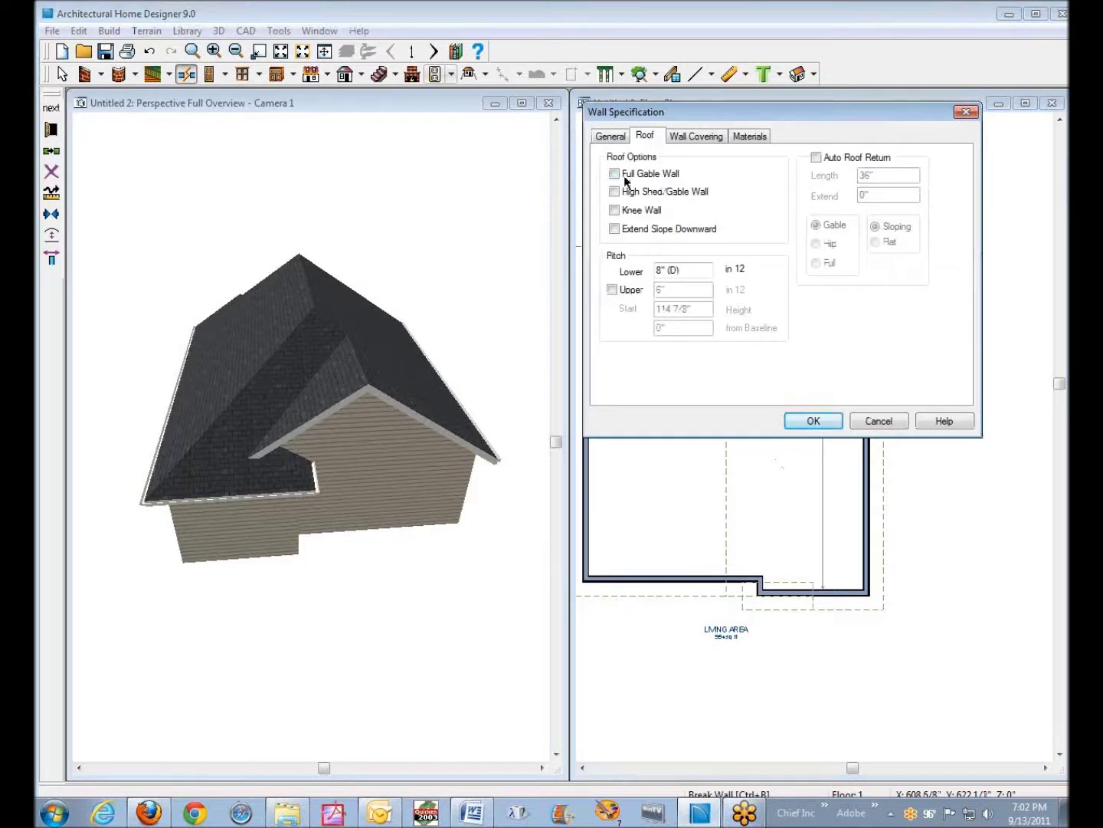
pyautogui.click(814, 421)
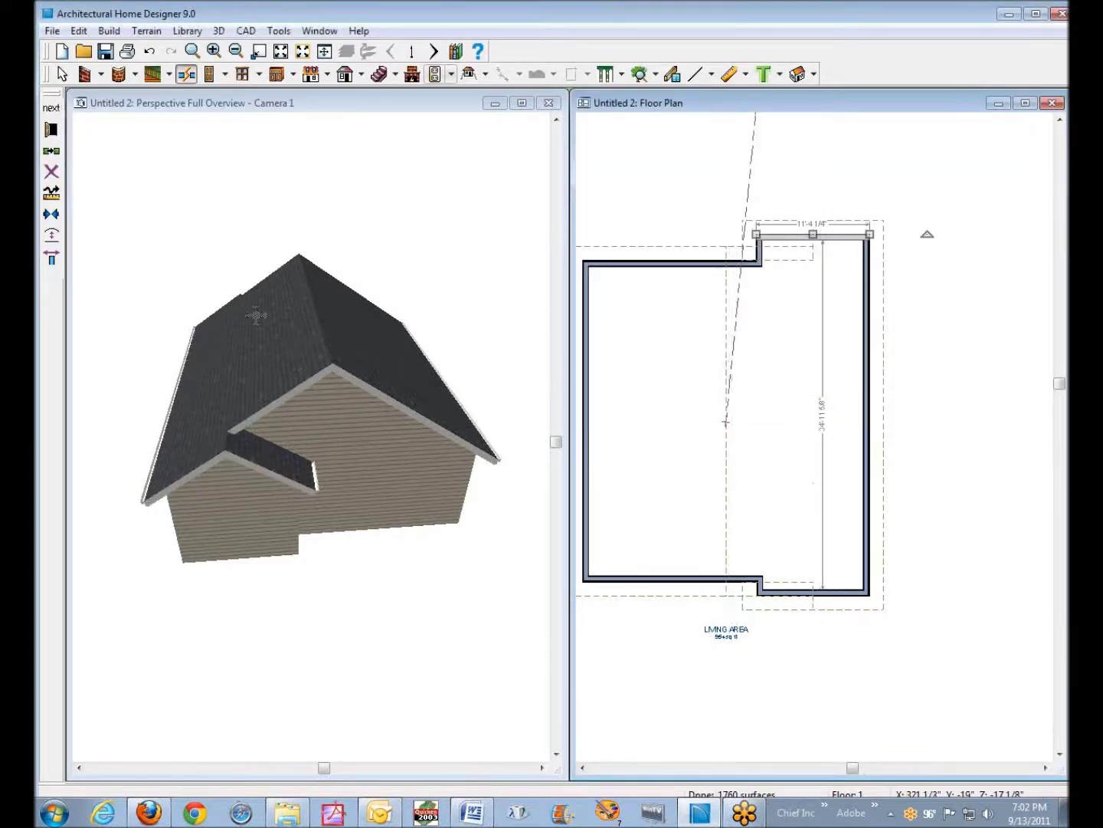
pyautogui.moveTo(246, 308); pyautogui.dragTo(306, 323)
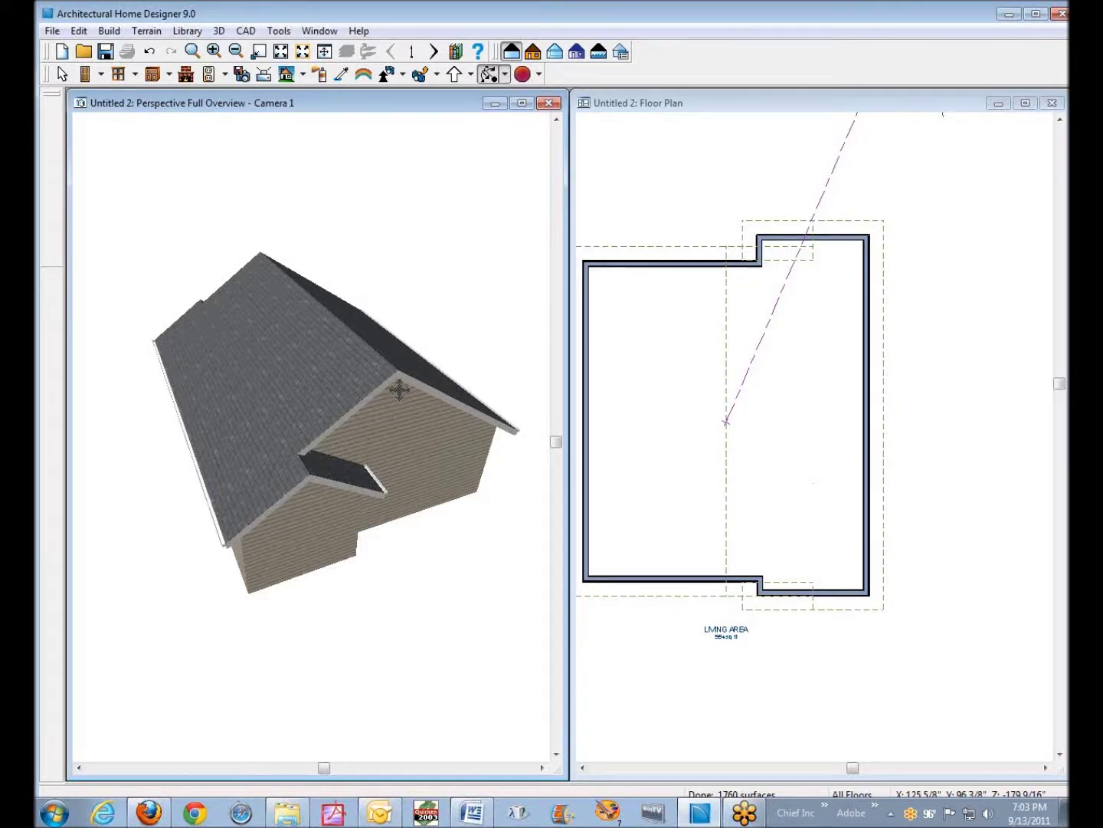
pyautogui.moveTo(396, 396); pyautogui.dragTo(147, 498)
pyautogui.moveTo(329, 505); pyautogui.dragTo(169, 476)
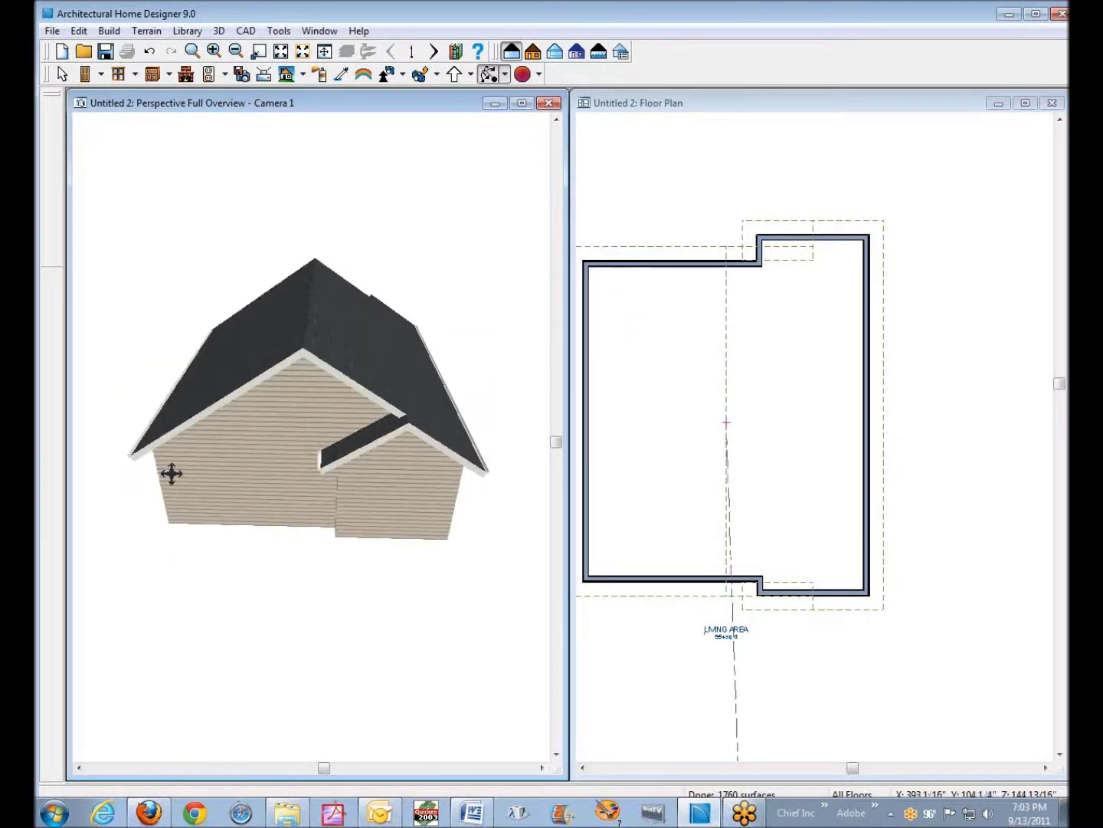
pyautogui.moveTo(239, 459); pyautogui.dragTo(359, 493)
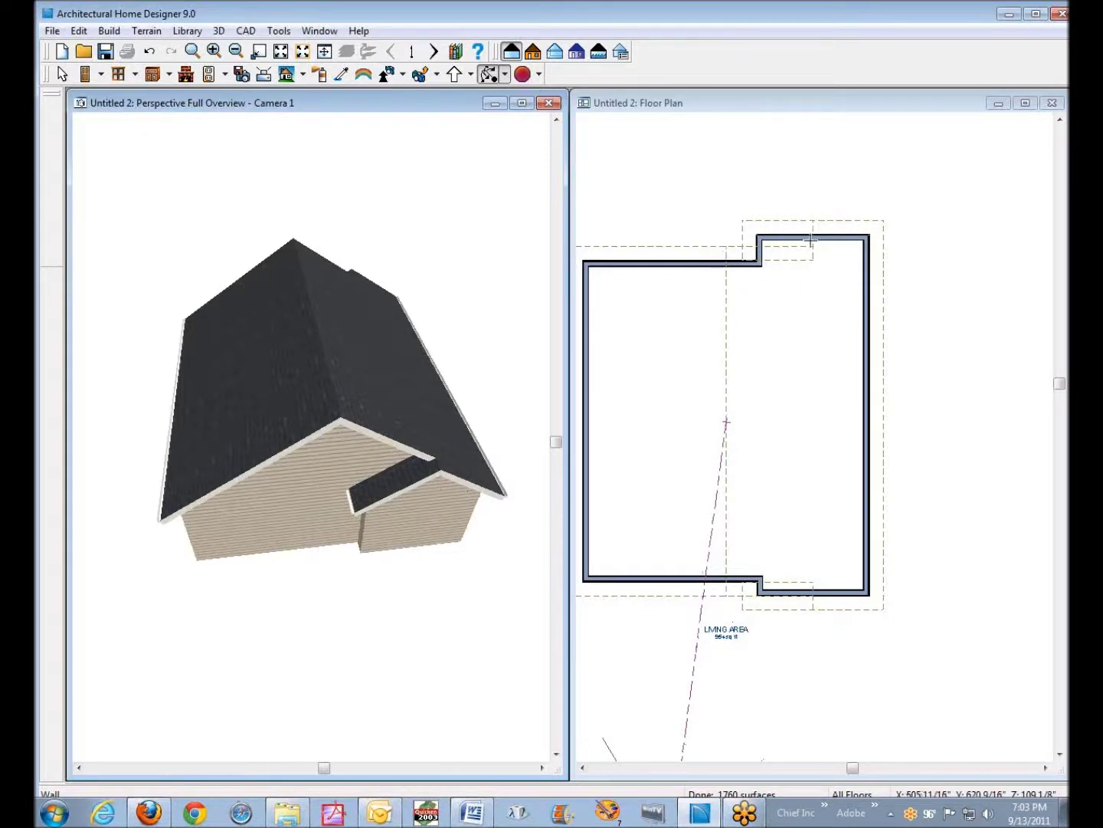
pyautogui.rightClick(838, 597)
pyautogui.click(845, 603)
pyautogui.moveTo(836, 597); pyautogui.dragTo(837, 653)
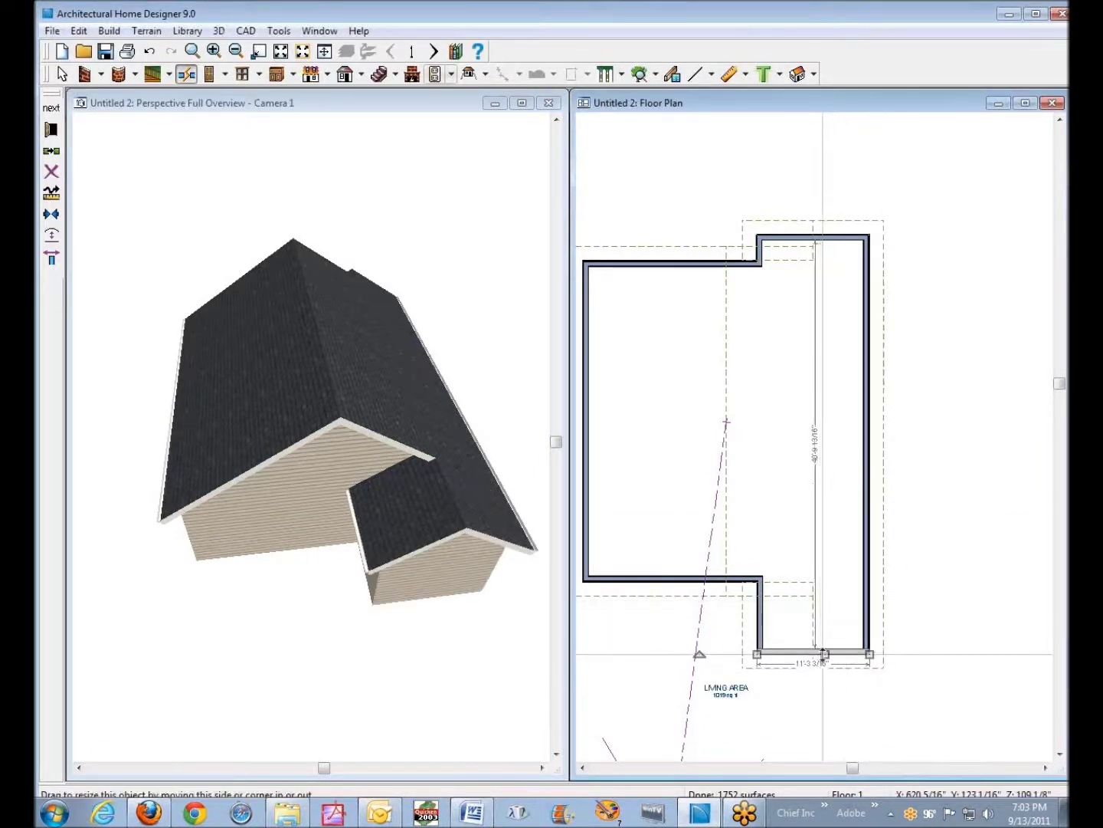
pyautogui.moveTo(824, 654); pyautogui.dragTo(824, 596)
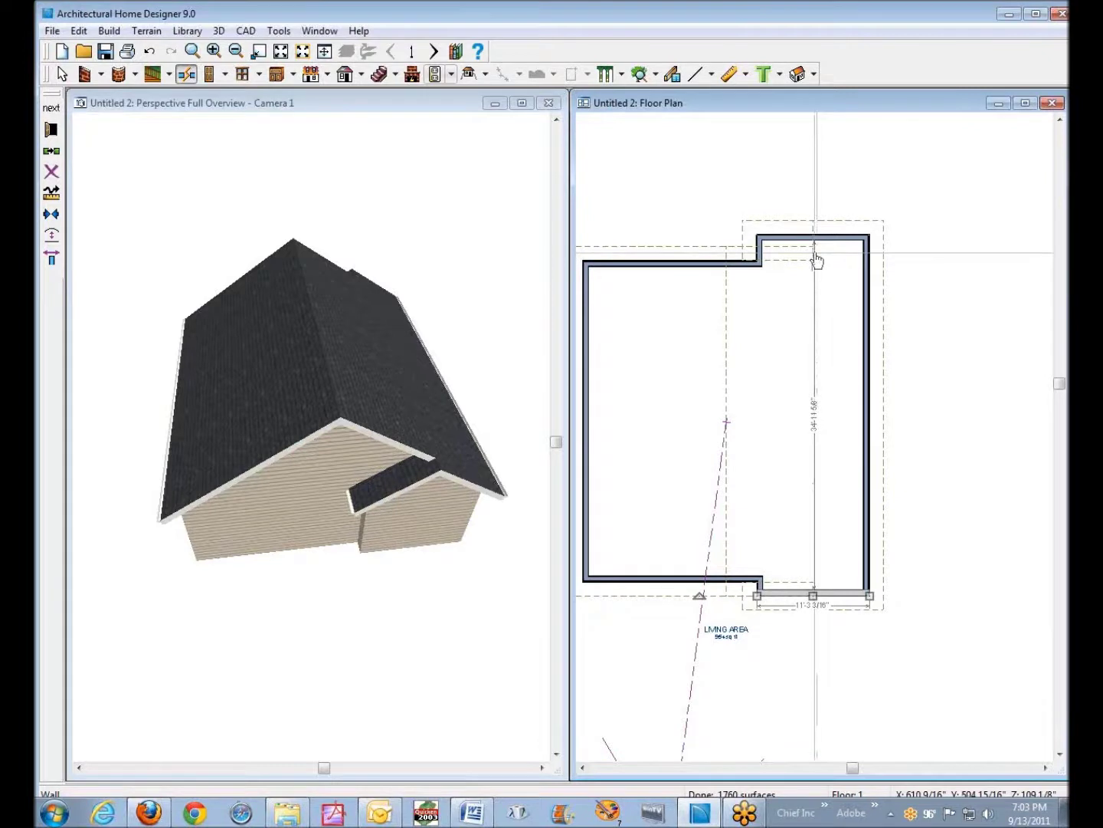
pyautogui.hotkey('ctrl', 'b')
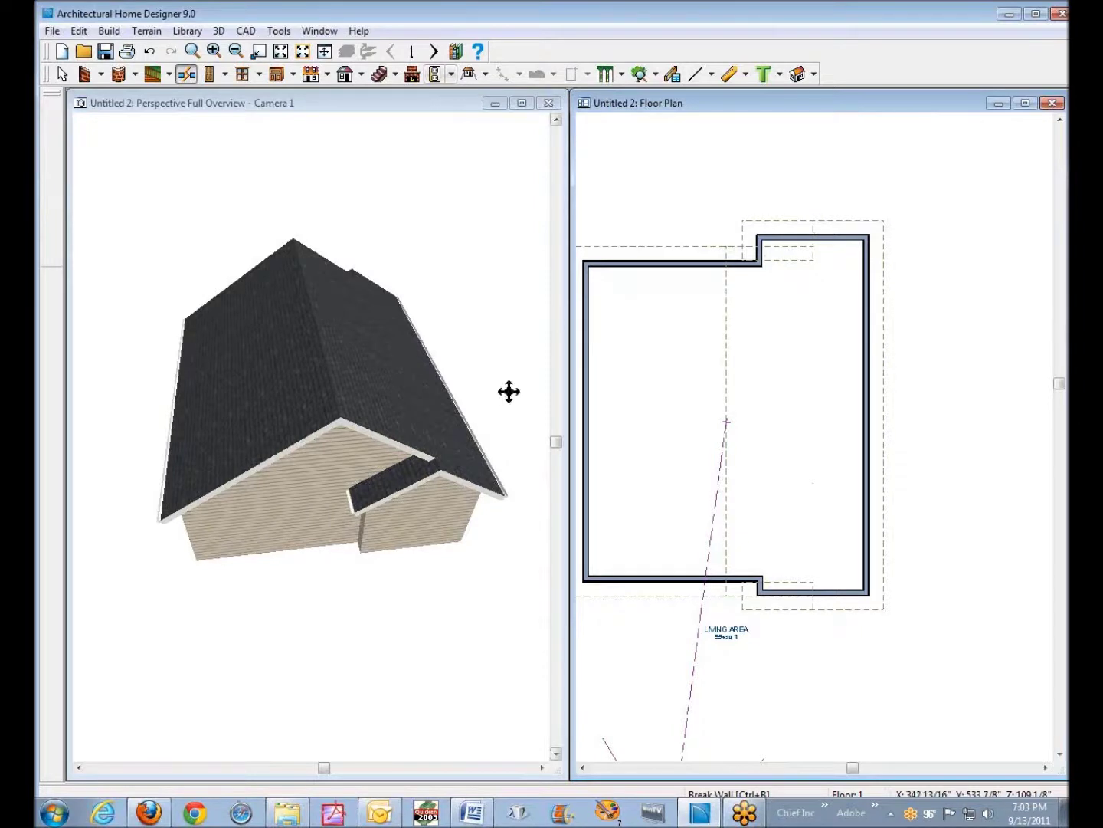
pyautogui.moveTo(387, 412); pyautogui.dragTo(356, 368)
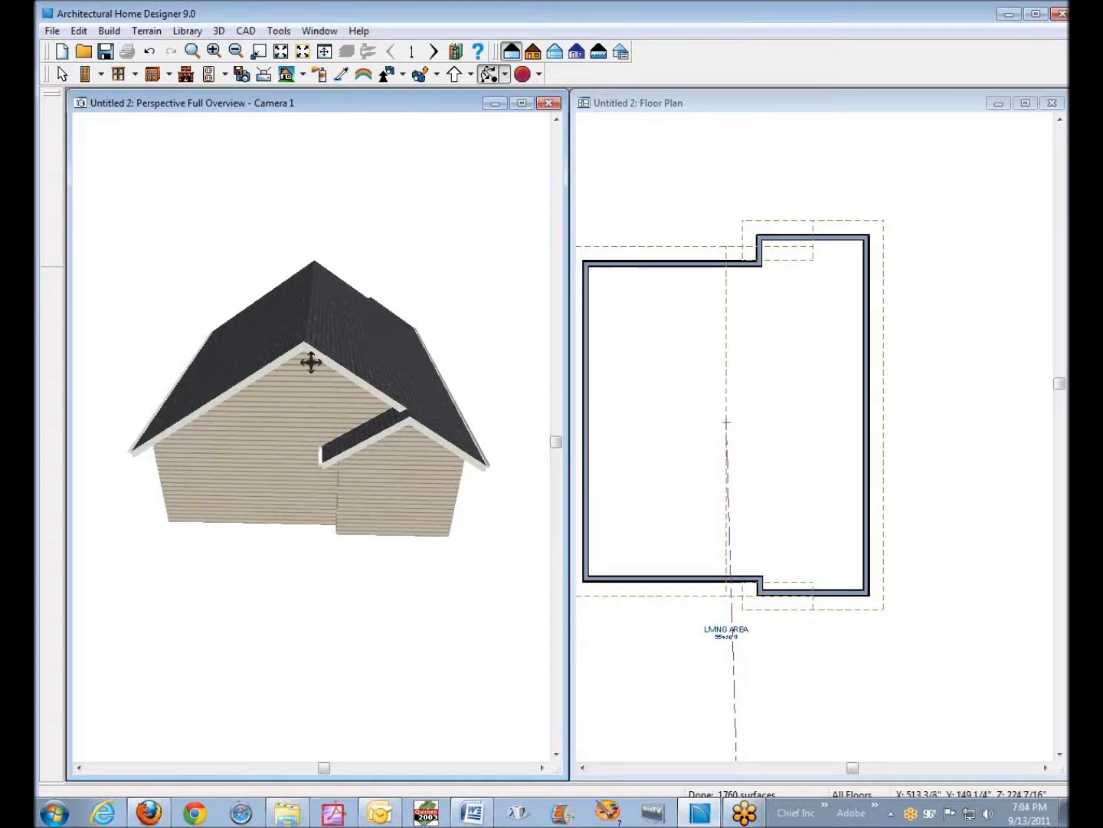
pyautogui.moveTo(310, 362); pyautogui.dragTo(351, 388)
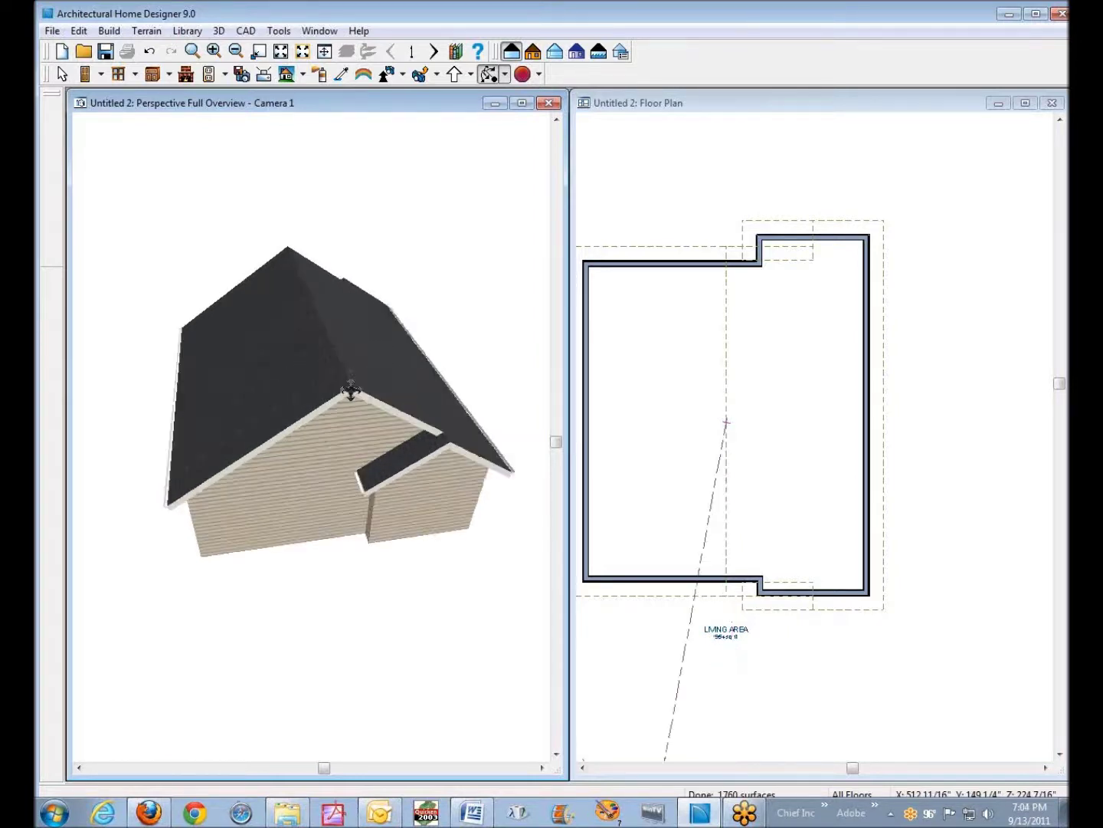
pyautogui.rightClick(659, 377)
pyautogui.click(724, 423)
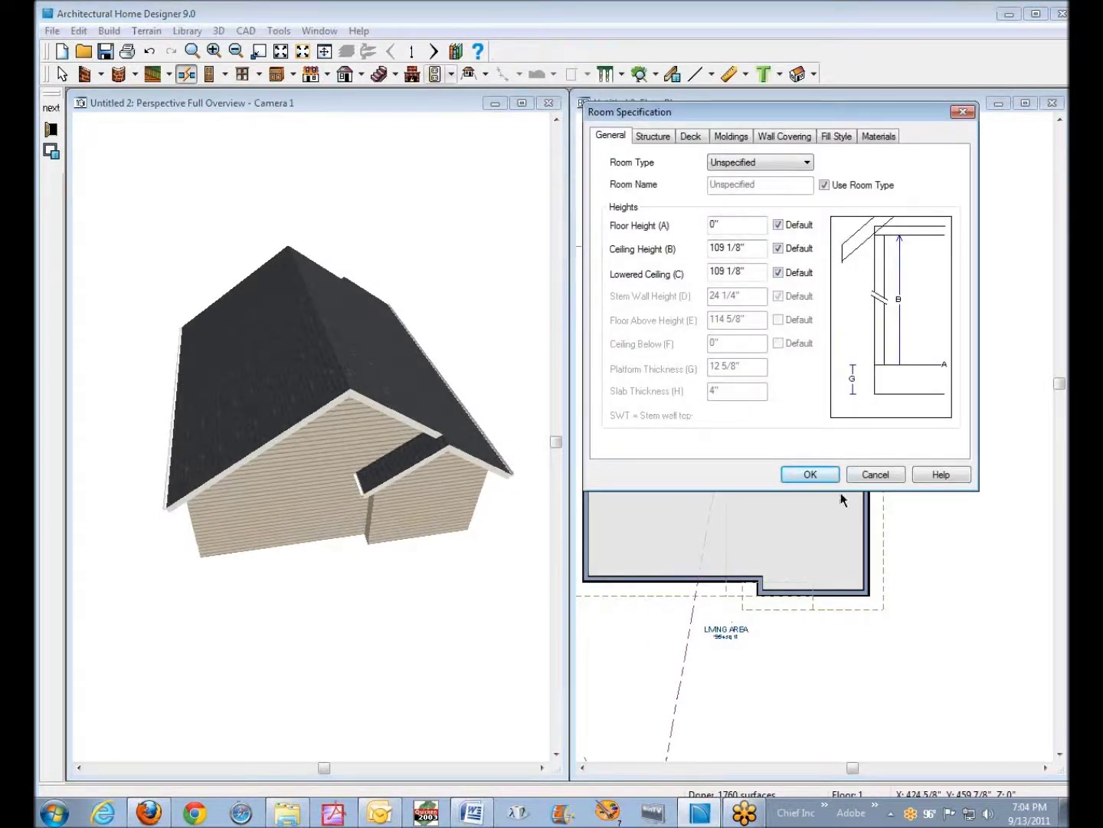
pyautogui.click(874, 475)
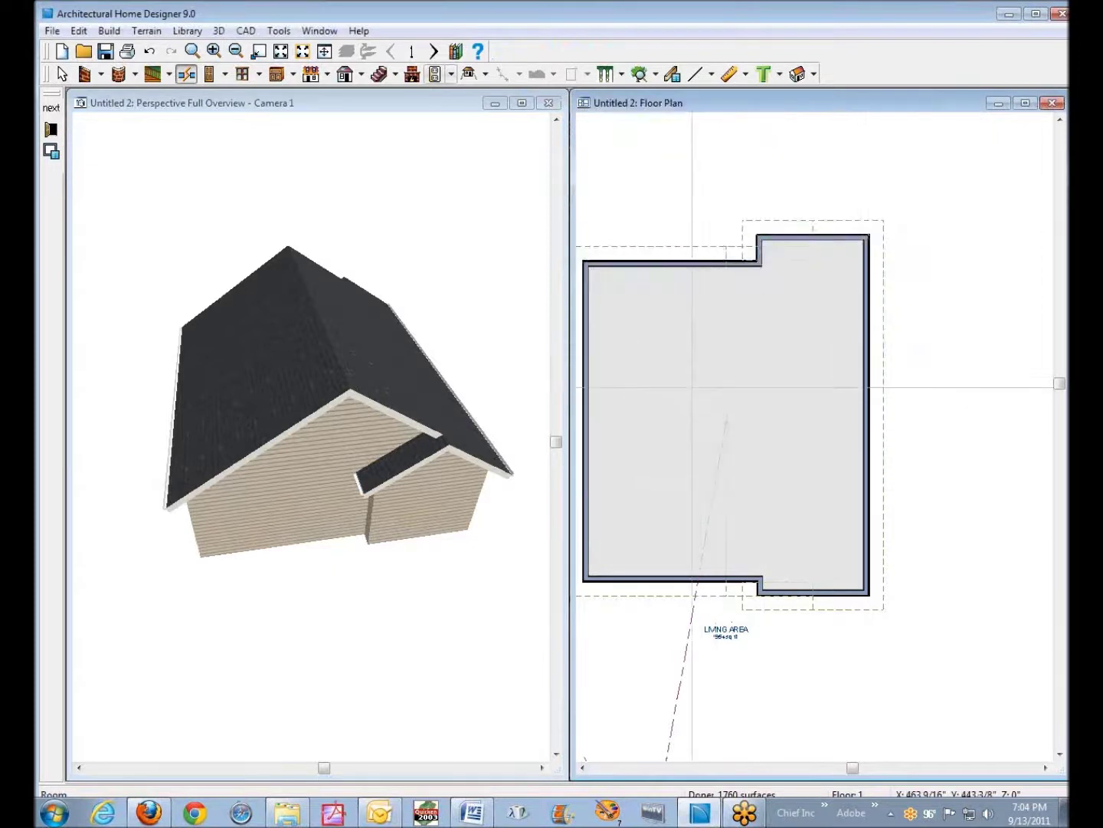